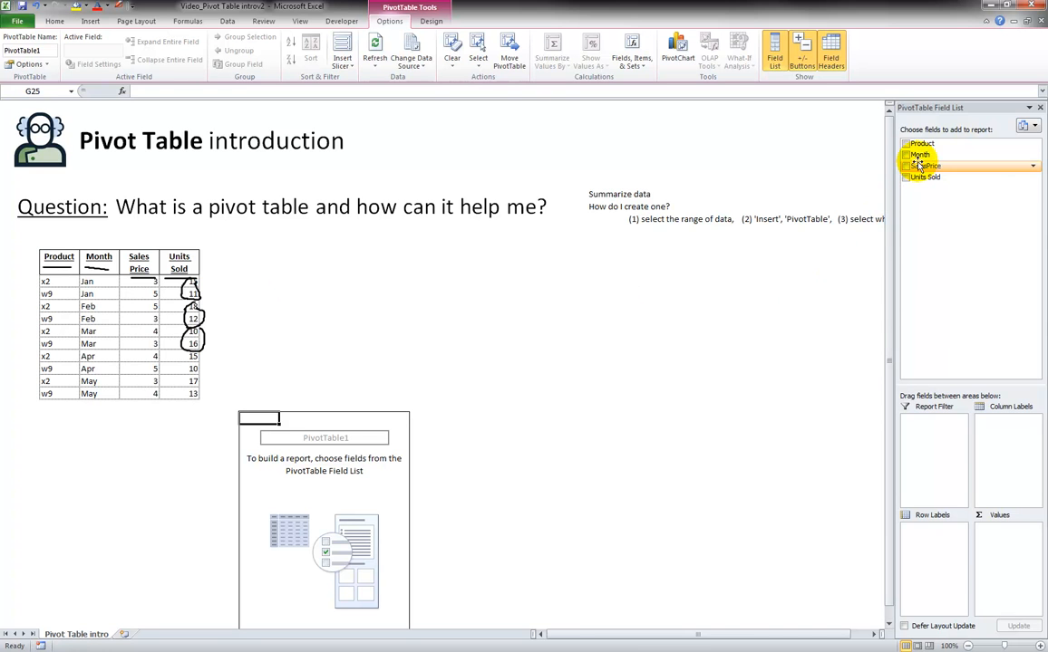
Step: Try the Month field as the pivot table's row labels, then remove it from the report
left_click_drag(921, 155, 939, 548)
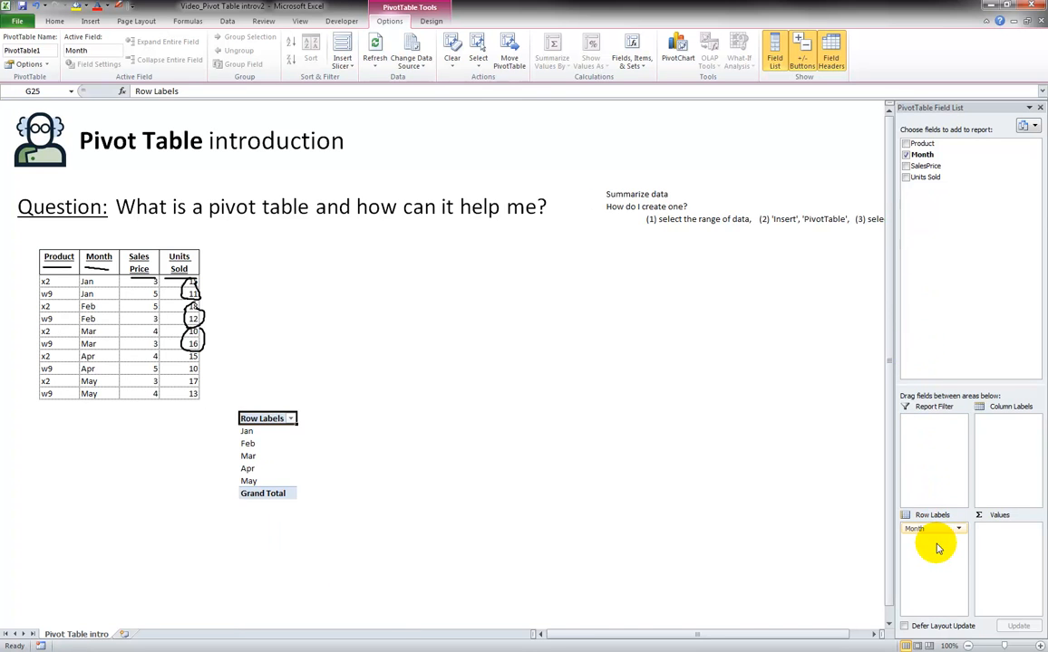
left_click(259, 444)
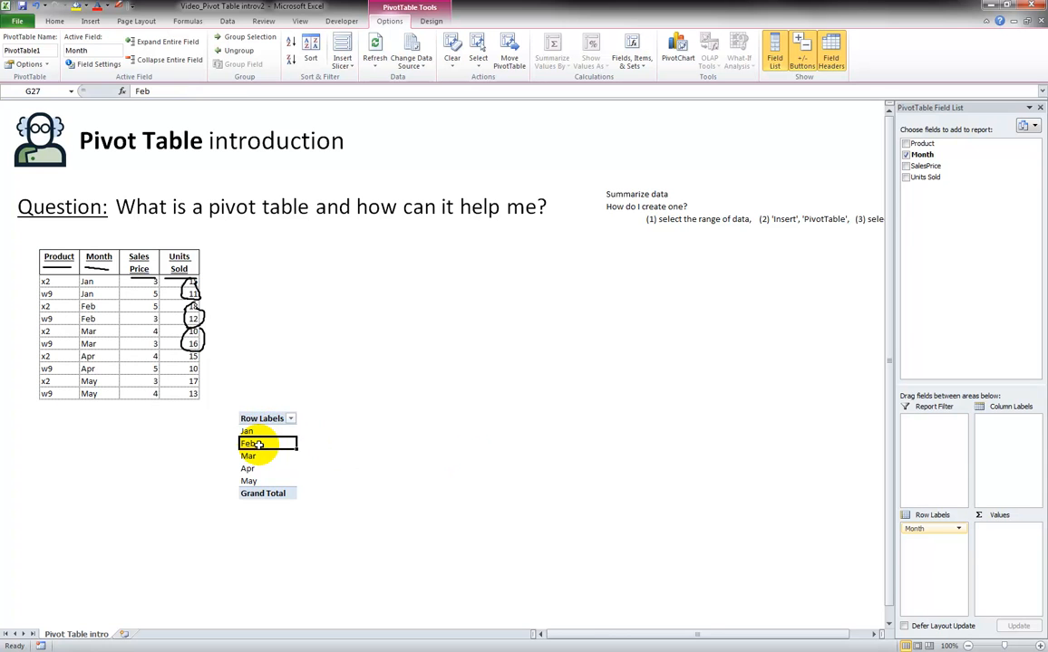
left_click(259, 456)
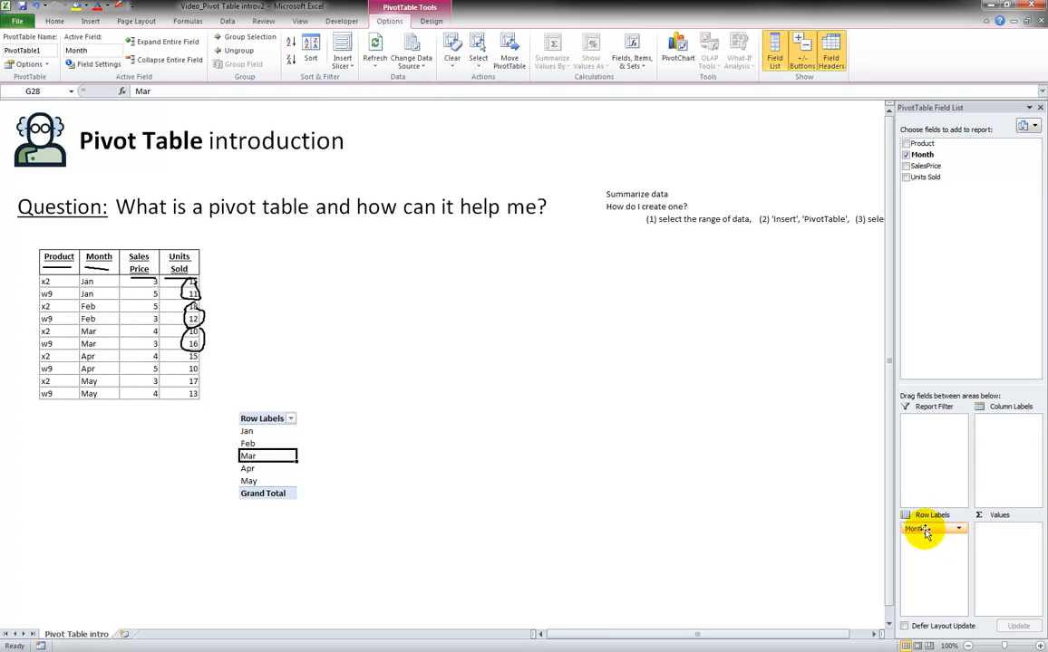
left_click_drag(925, 533, 944, 271)
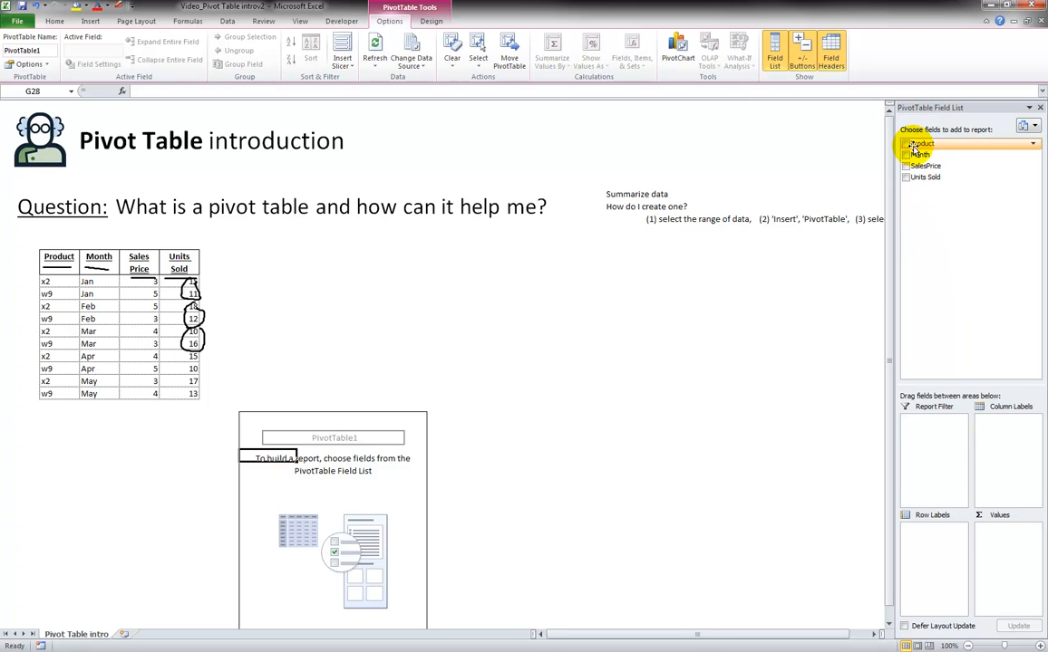
Step: Try the Product field as row labels, comparing its items with the source Product column, and remove it again
left_click_drag(918, 146, 941, 555)
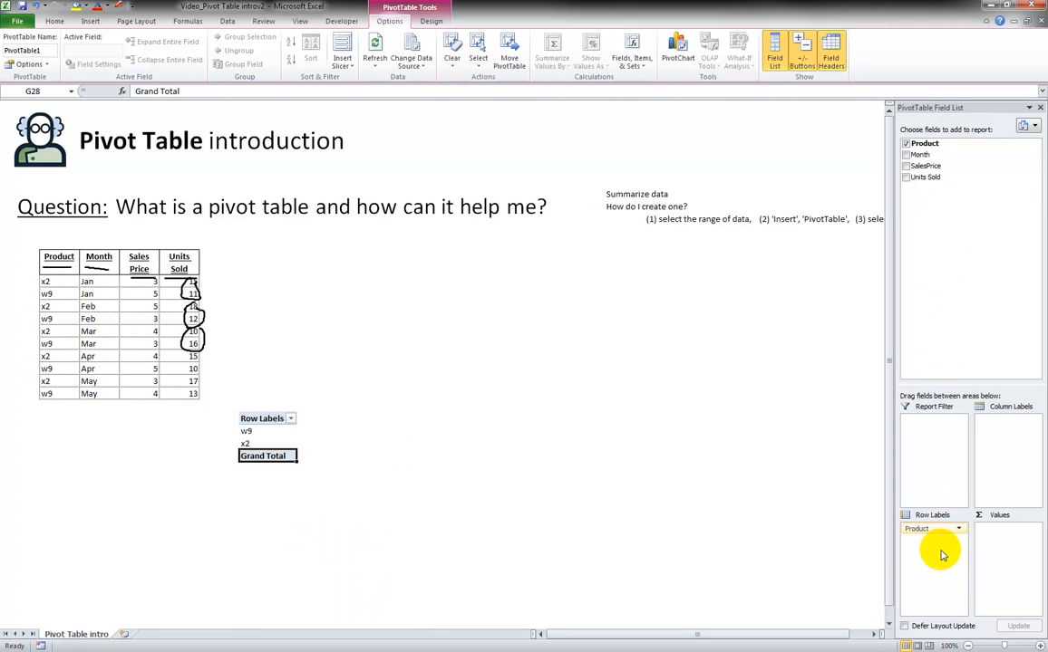
left_click(273, 433)
left_click(272, 443)
left_click_drag(47, 393, 48, 284)
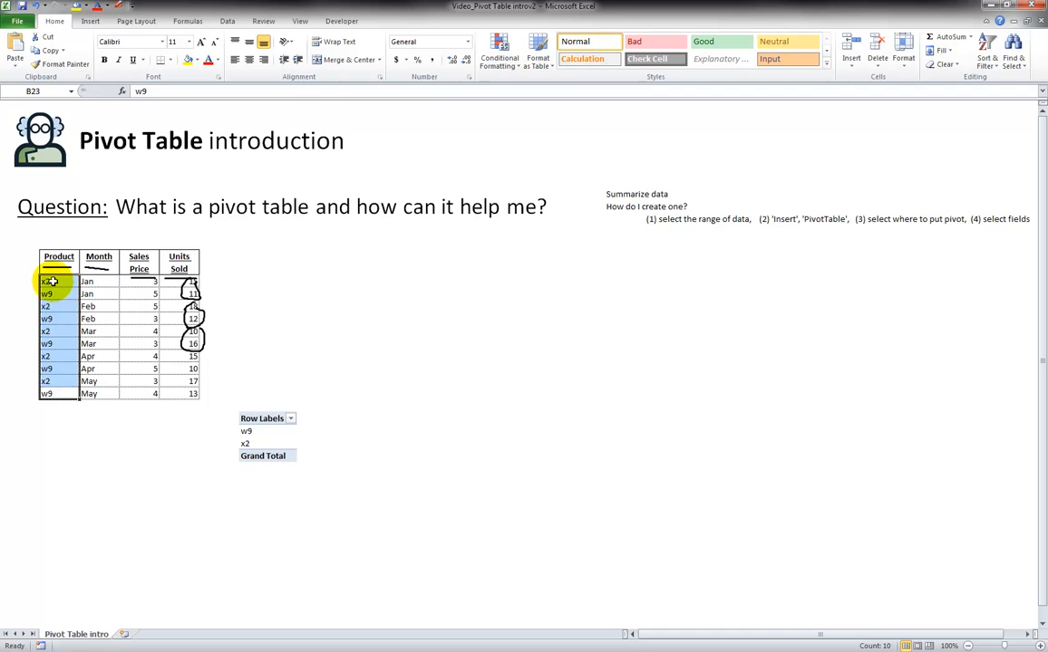
left_click(48, 282)
left_click(50, 294)
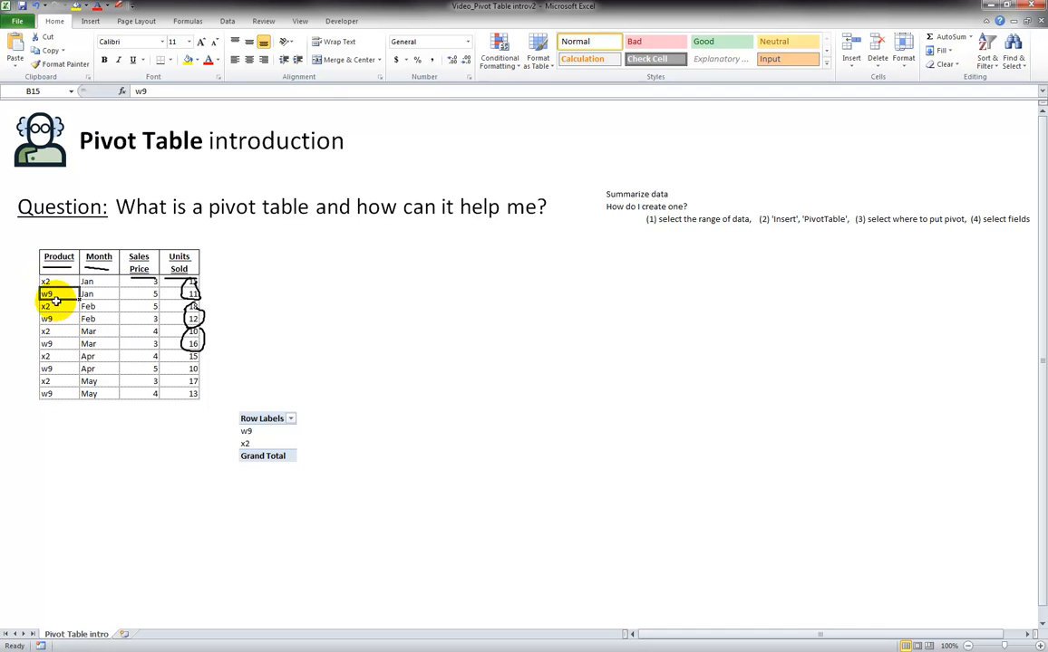
left_click(263, 432)
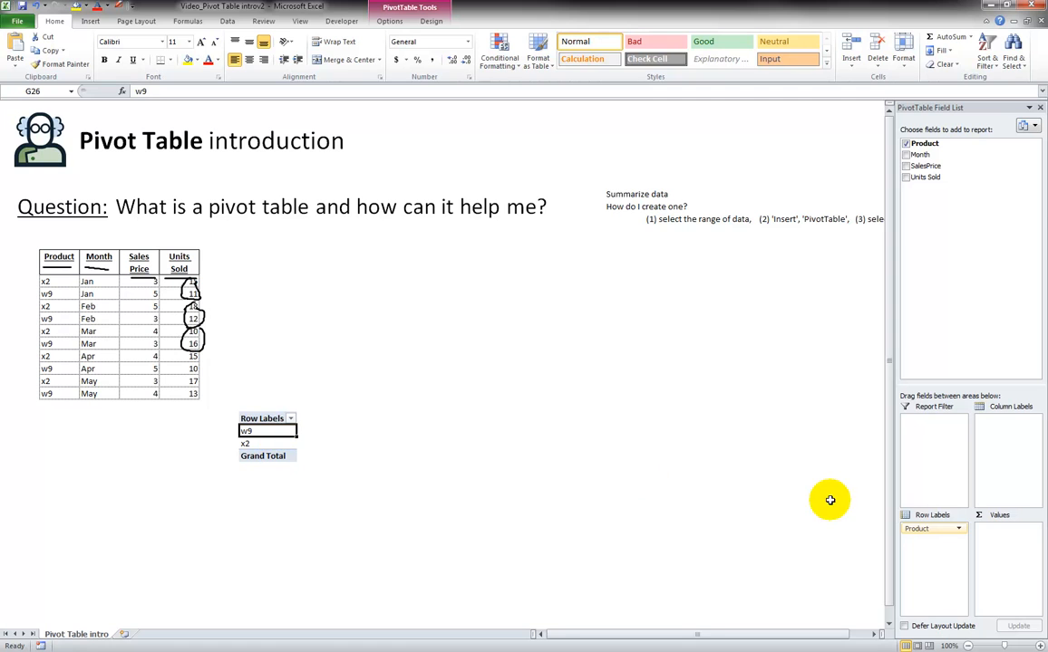
left_click_drag(904, 531, 936, 204)
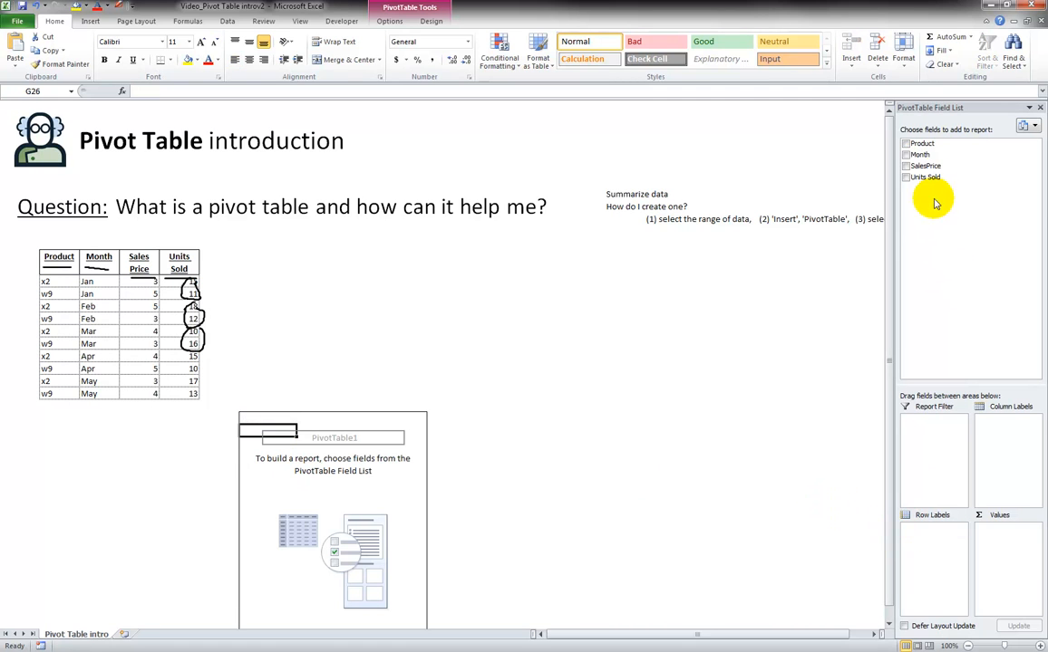
Step: Set Month as the pivot table's row labels and add Units Sold to the values
left_click_drag(921, 154, 938, 548)
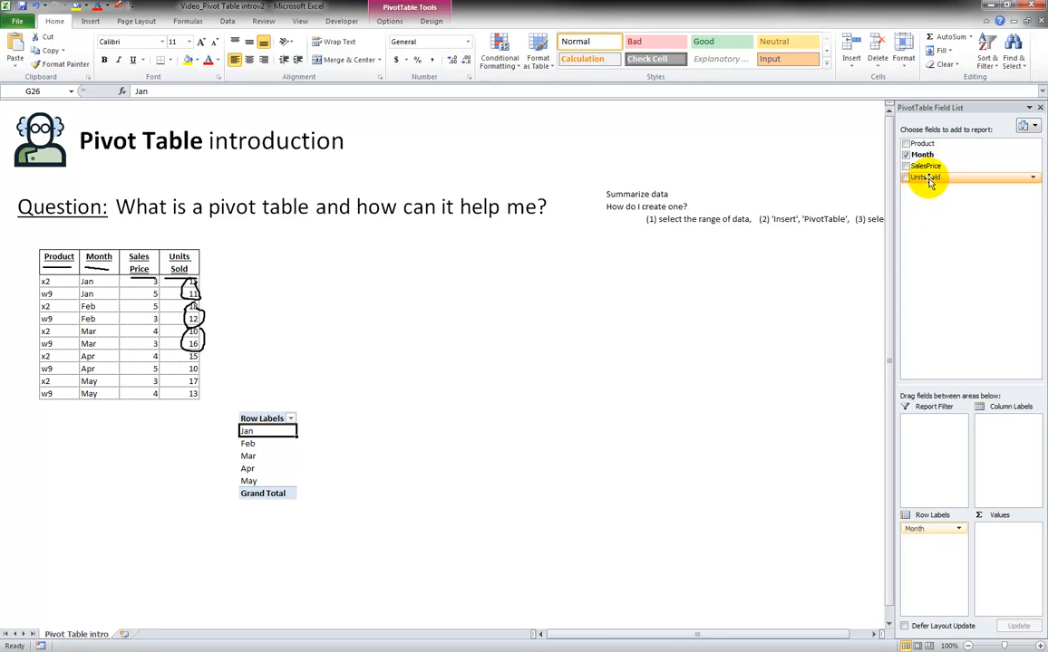
left_click_drag(926, 182, 1014, 555)
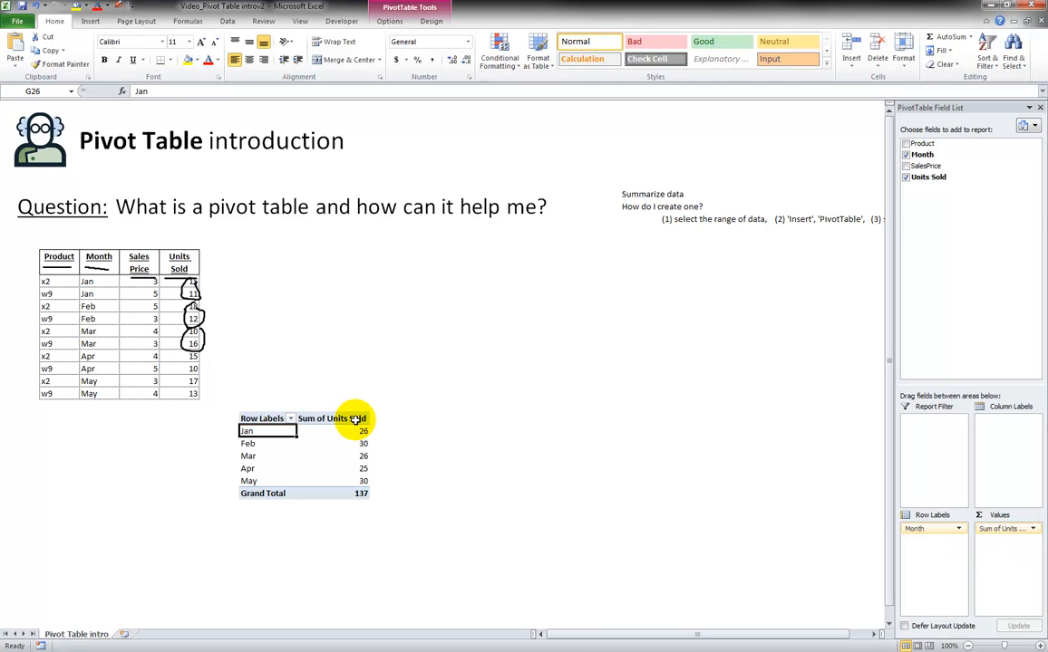
Step: Check the pivot table's monthly sums of units sold against the matching Units Sold rows in the source data
left_click(185, 263)
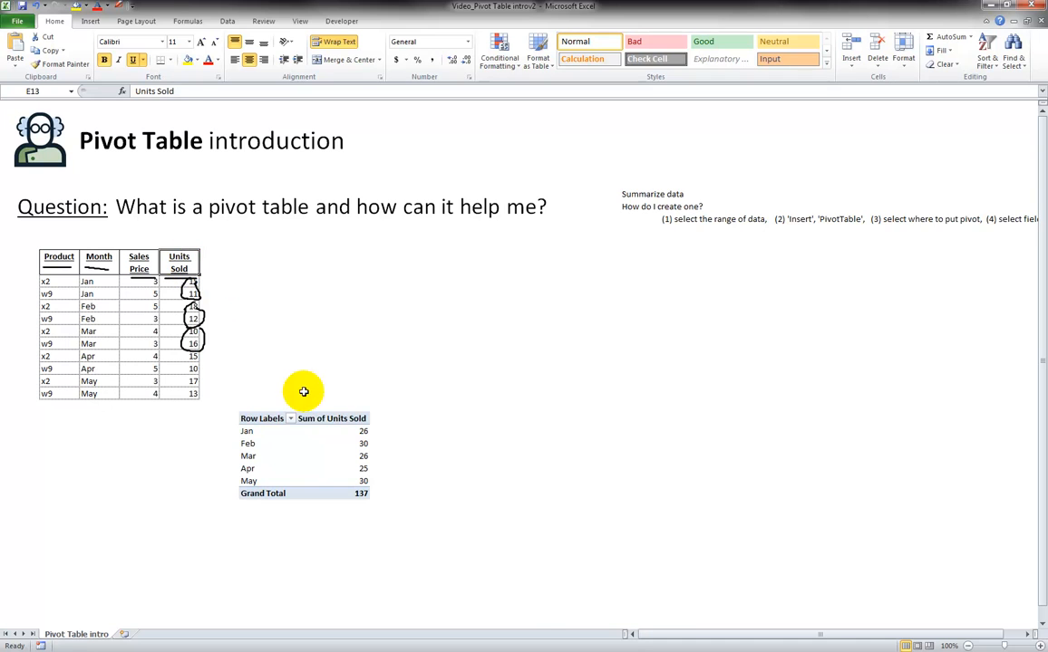
left_click(330, 418)
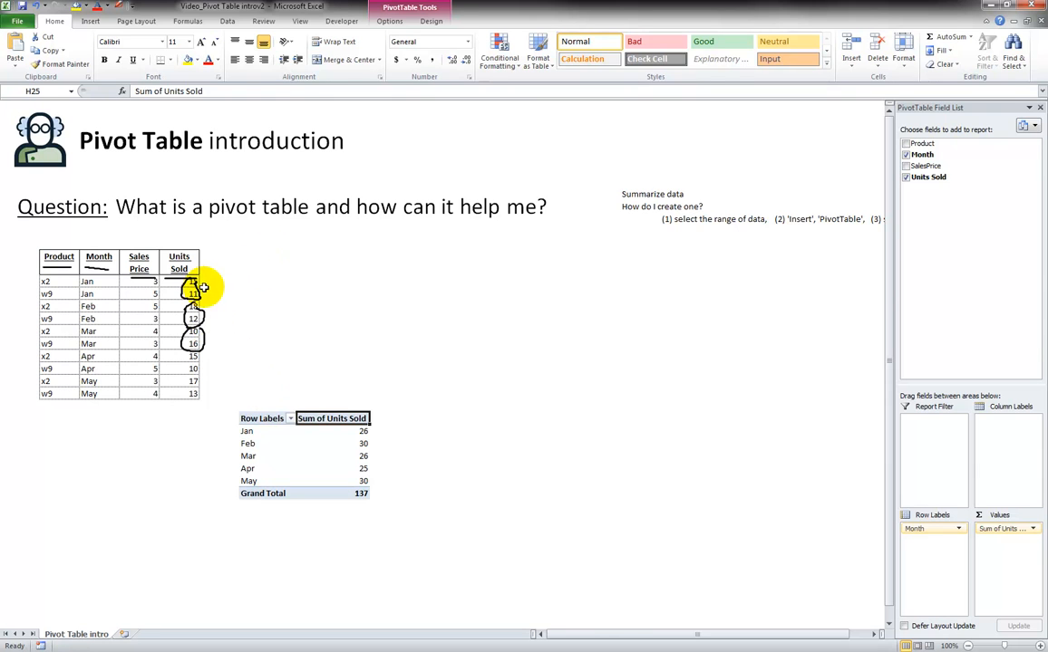
left_click_drag(195, 288, 209, 295)
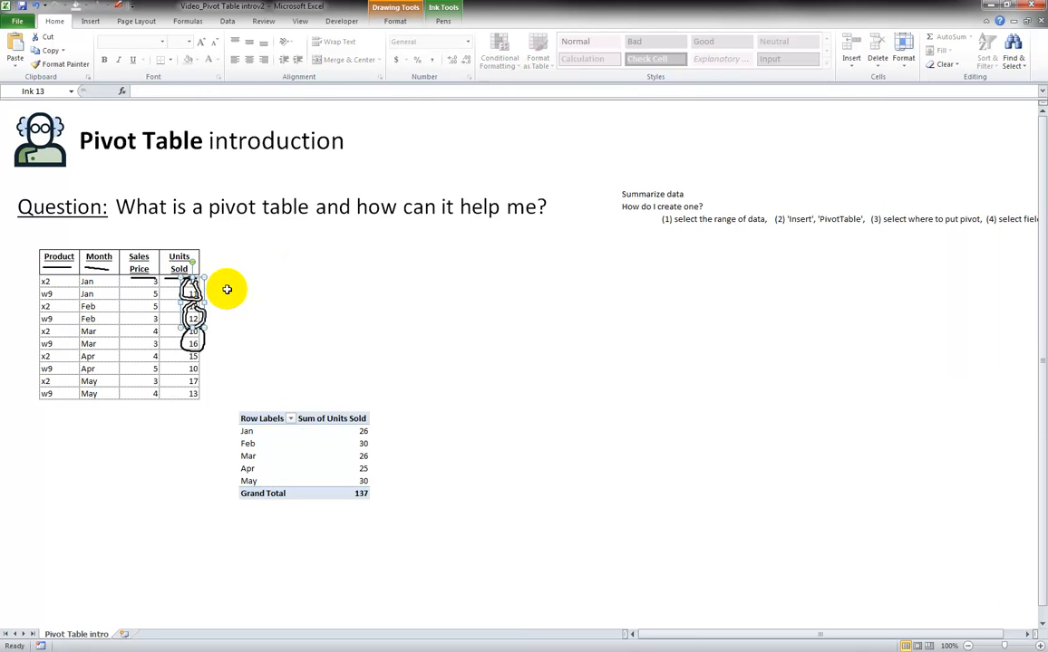
left_click(221, 289)
left_click_drag(95, 282, 104, 289)
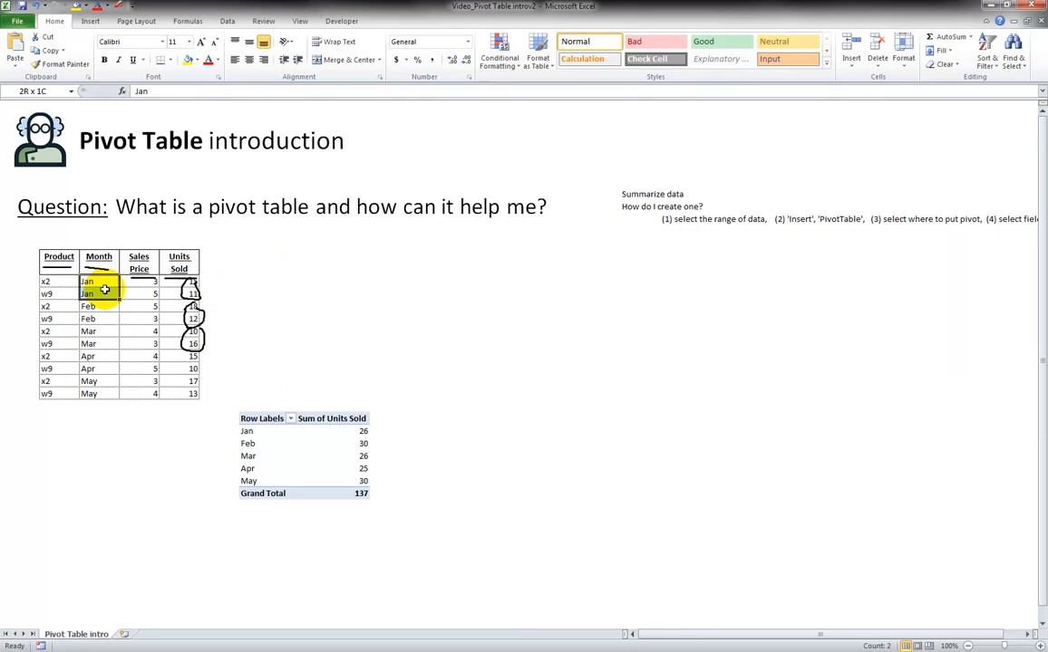
left_click(336, 432)
left_click_drag(88, 306, 95, 311)
left_click(168, 306)
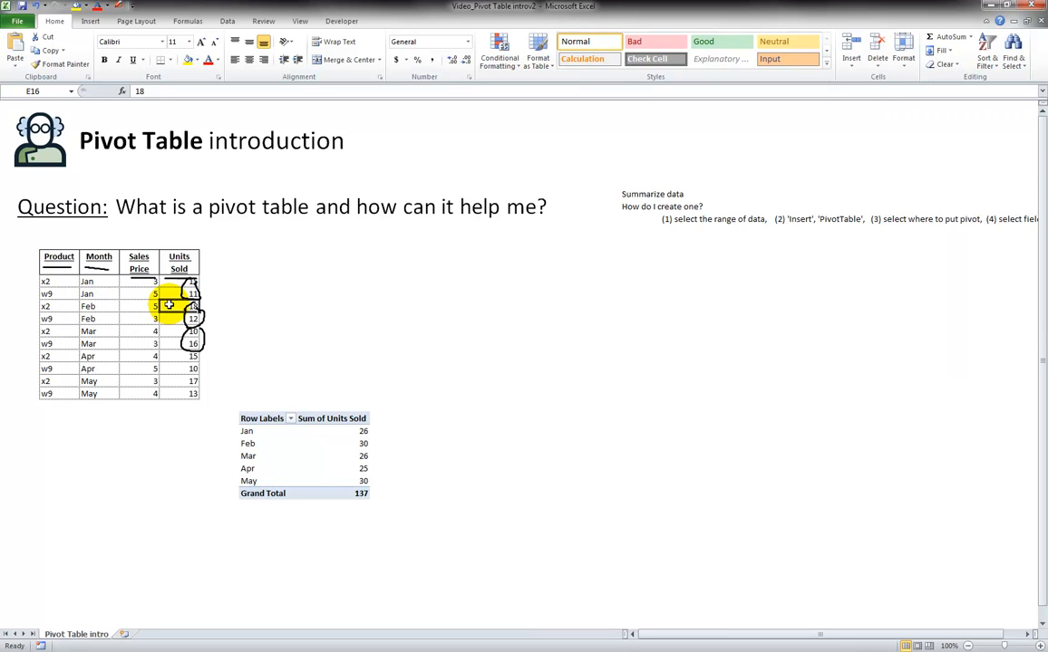
left_click_drag(168, 306, 168, 317)
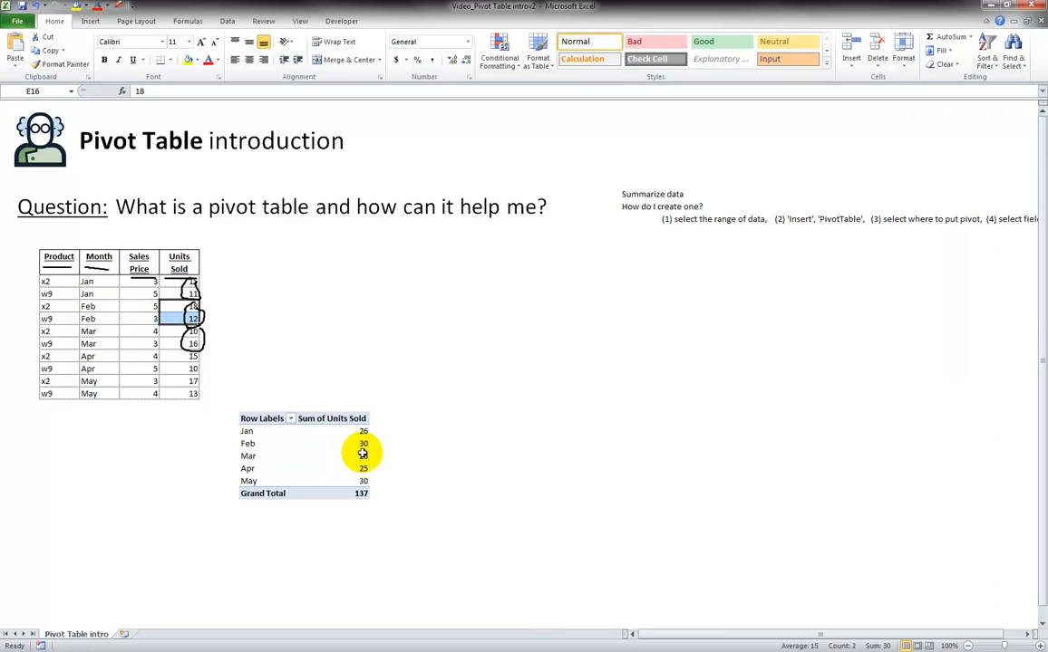
left_click(361, 443)
left_click(173, 333)
left_click_drag(173, 333, 199, 369)
left_click(361, 456)
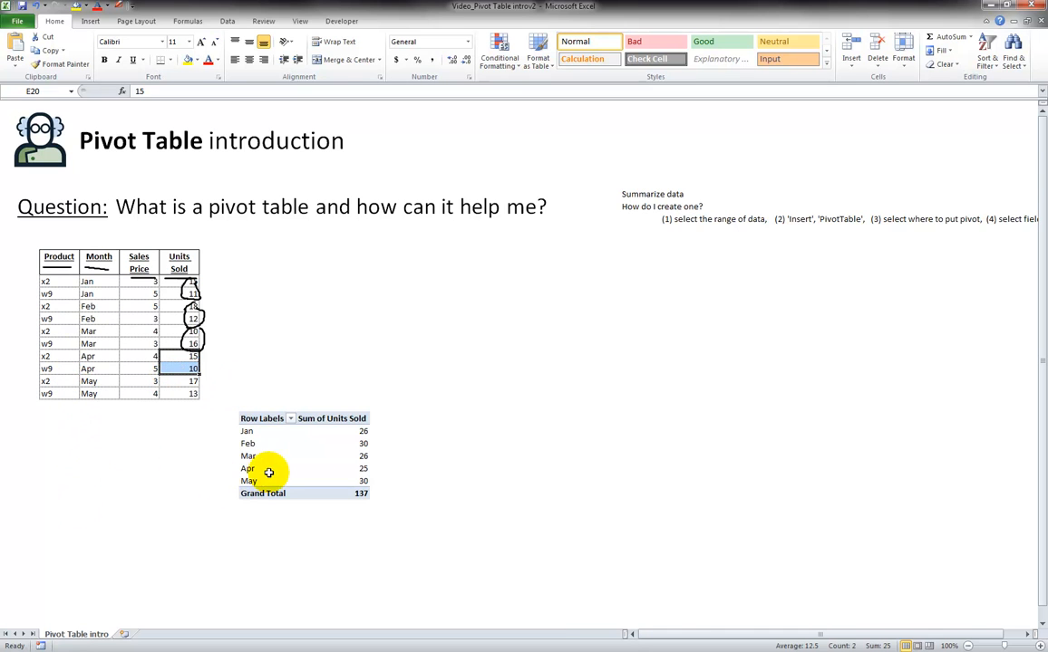
Step: Add Units Sold to the pivot table values a second time and summarize this second field by Count
left_click(337, 445)
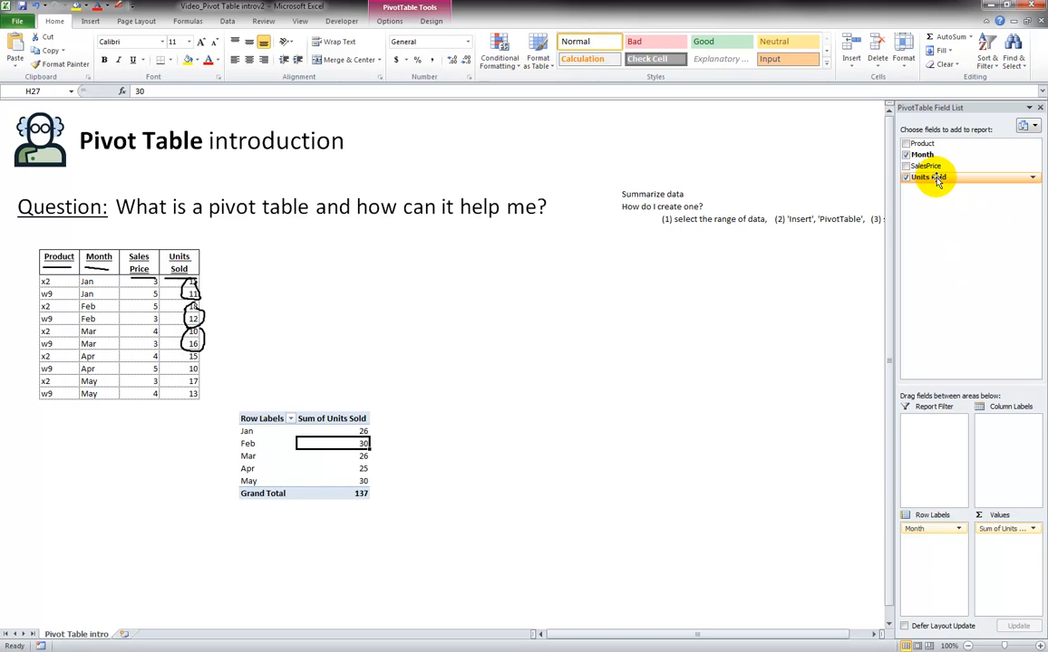
left_click_drag(938, 179, 1007, 561)
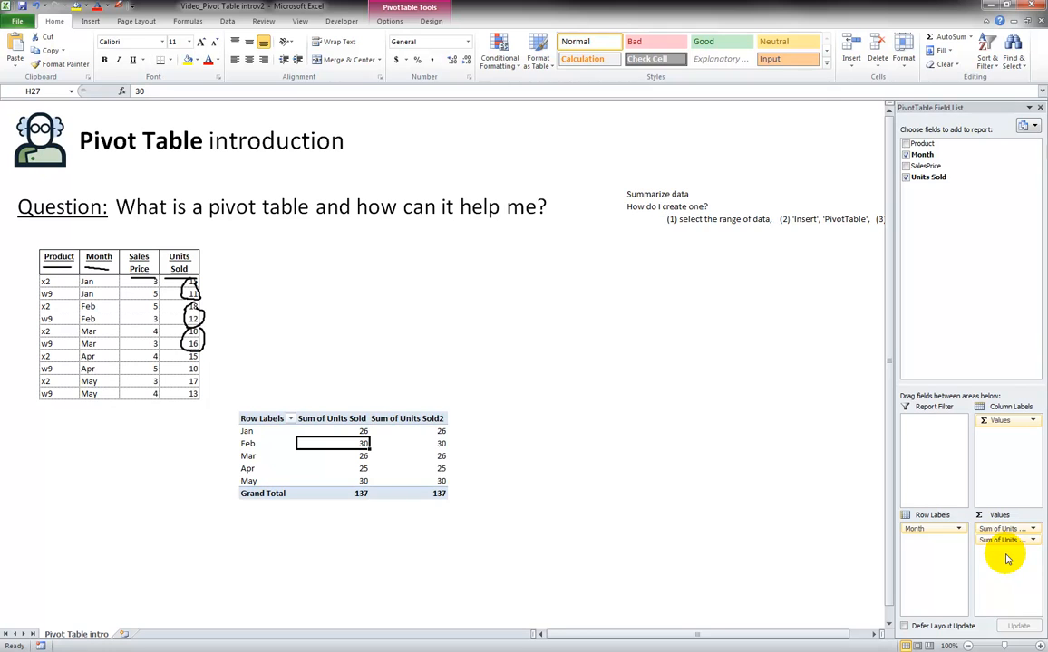
left_click(412, 431)
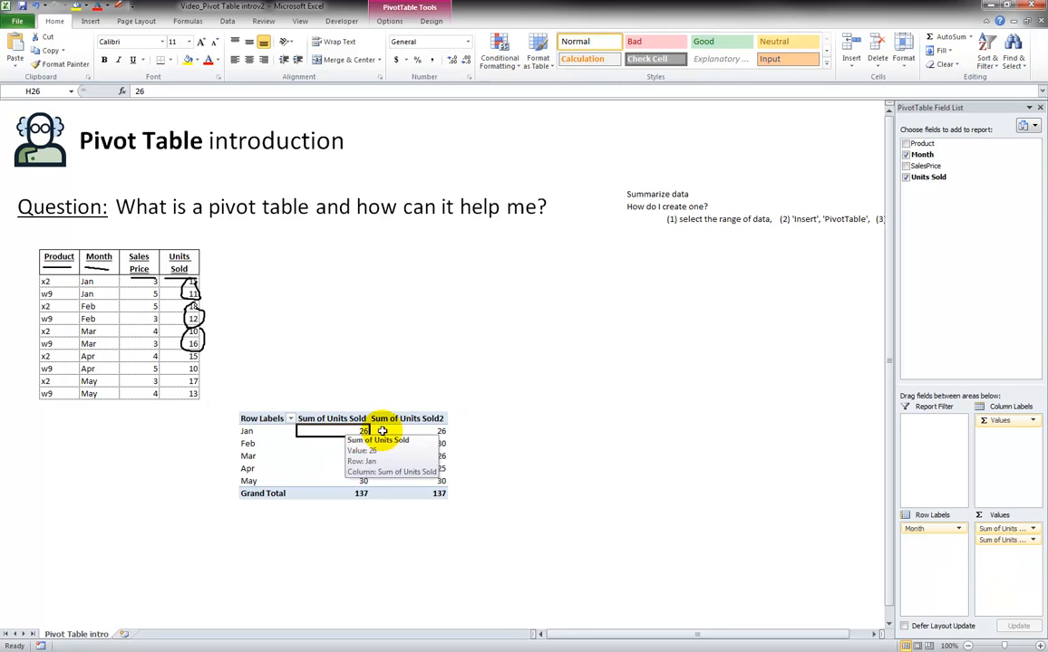
left_click(1033, 541)
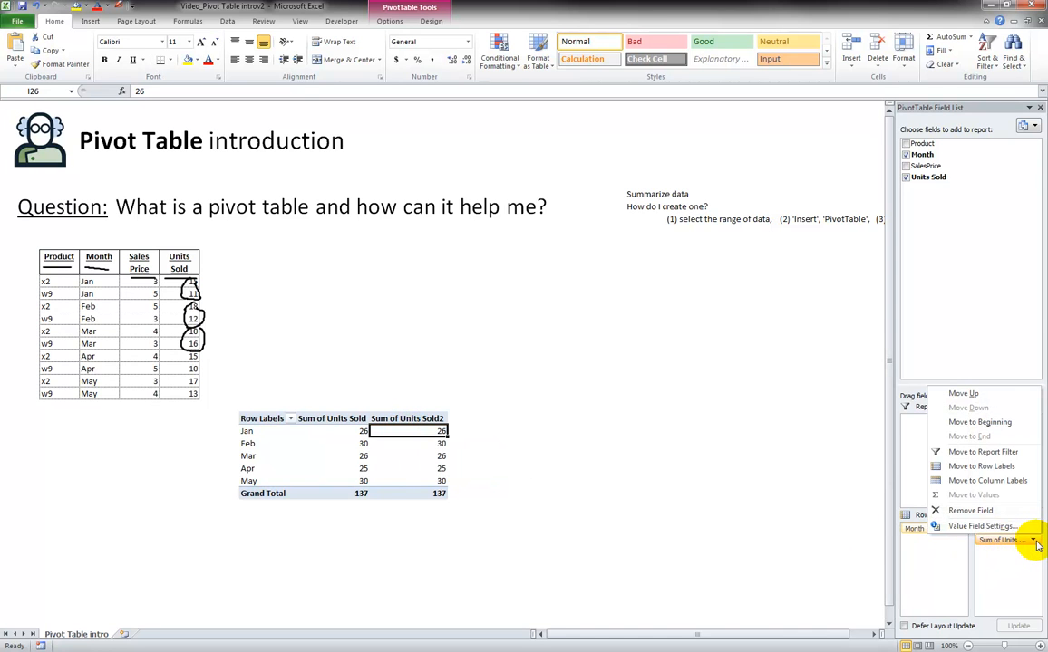
left_click(981, 527)
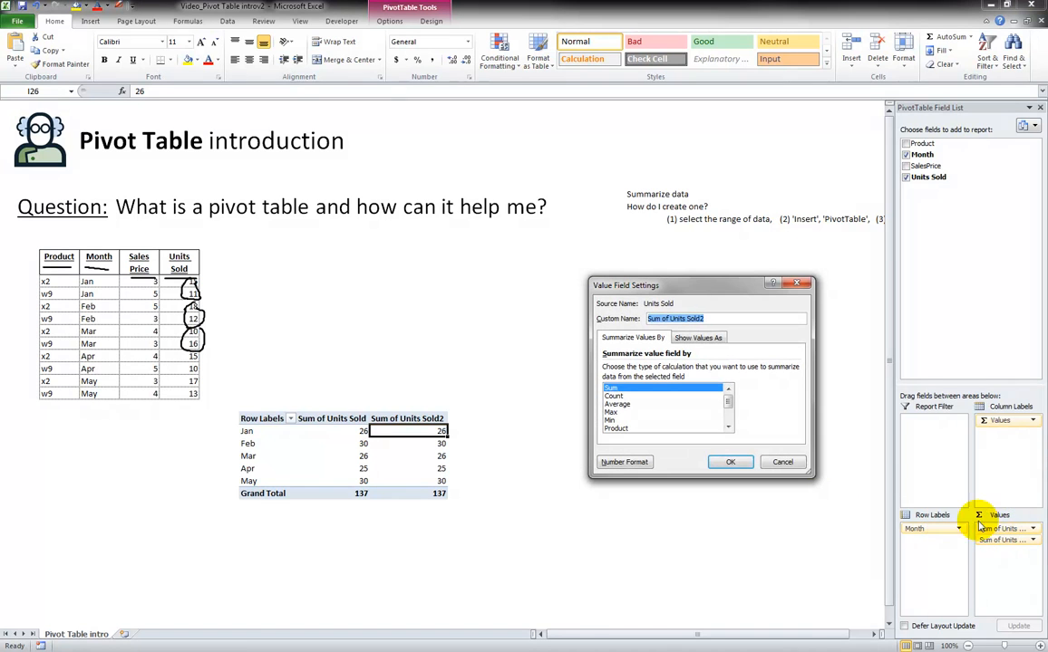
left_click(621, 396)
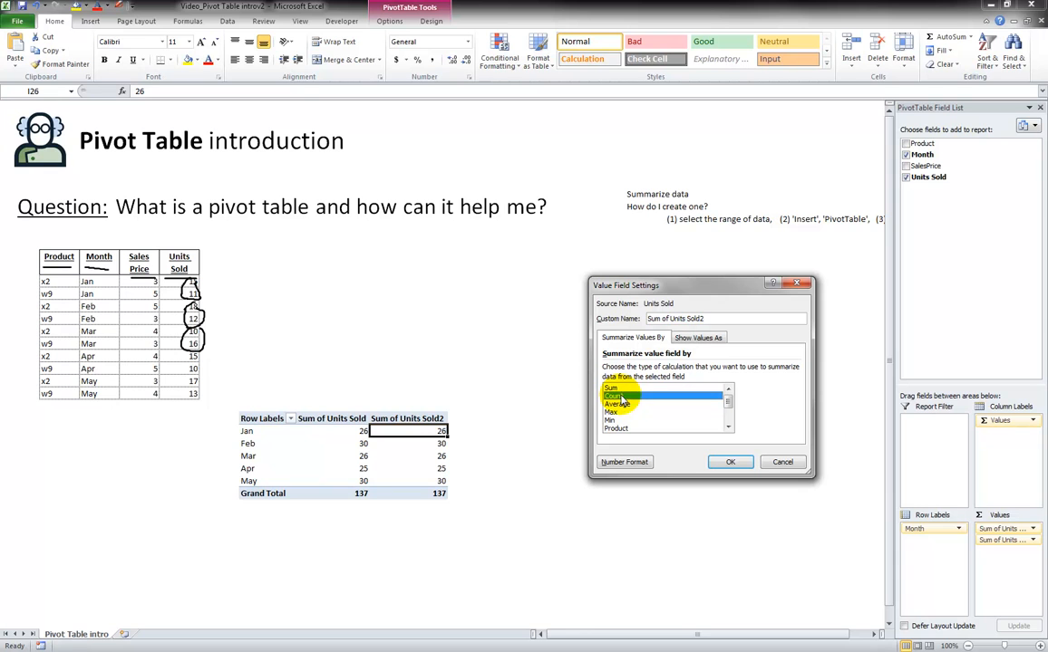
left_click(730, 464)
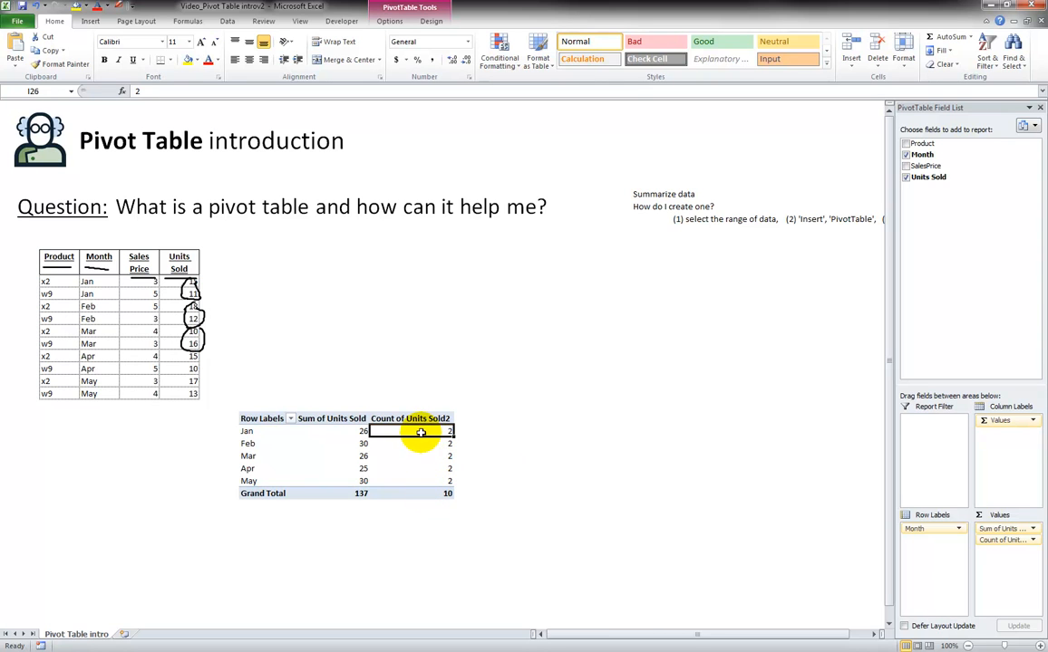
Step: Add SalesPrice to the pivot table values and summarize it by Average
mouse_move(421, 432)
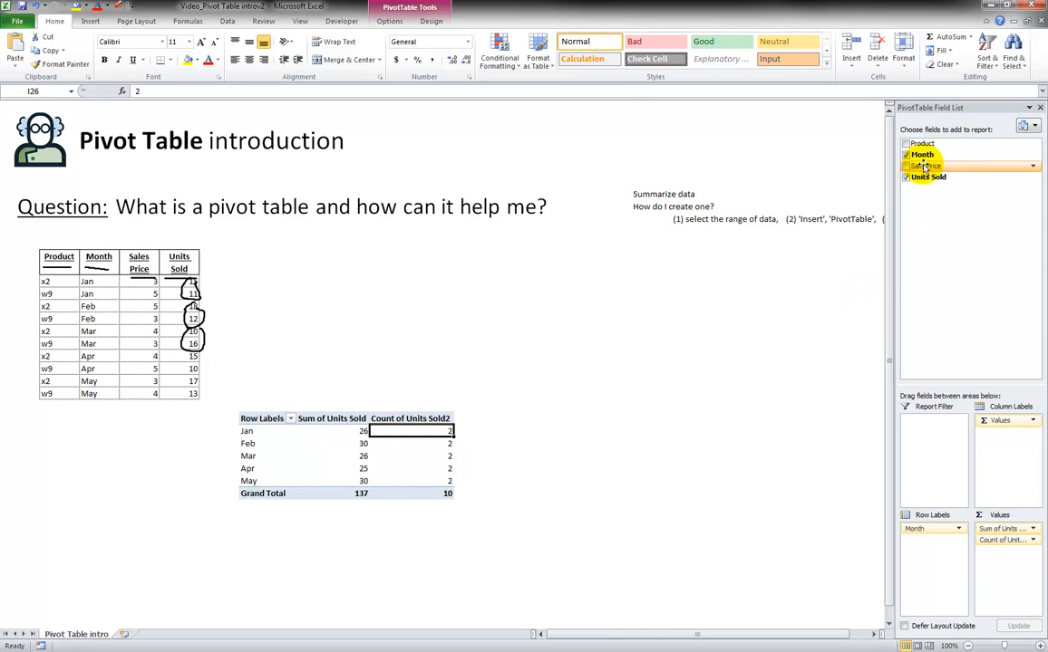
left_click_drag(926, 167, 1003, 569)
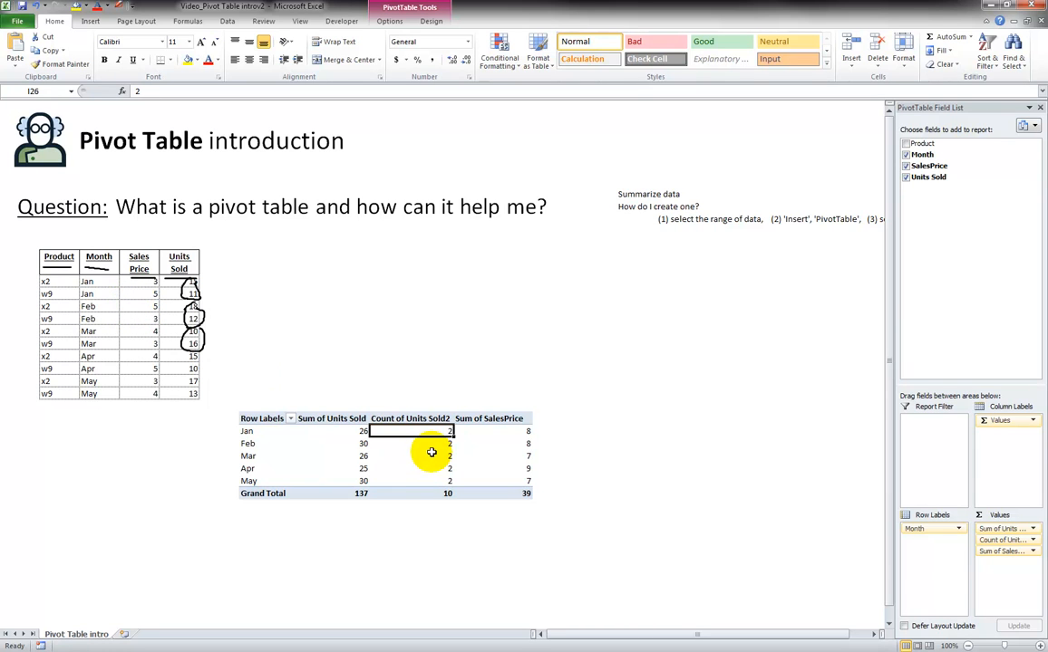
left_click(1033, 553)
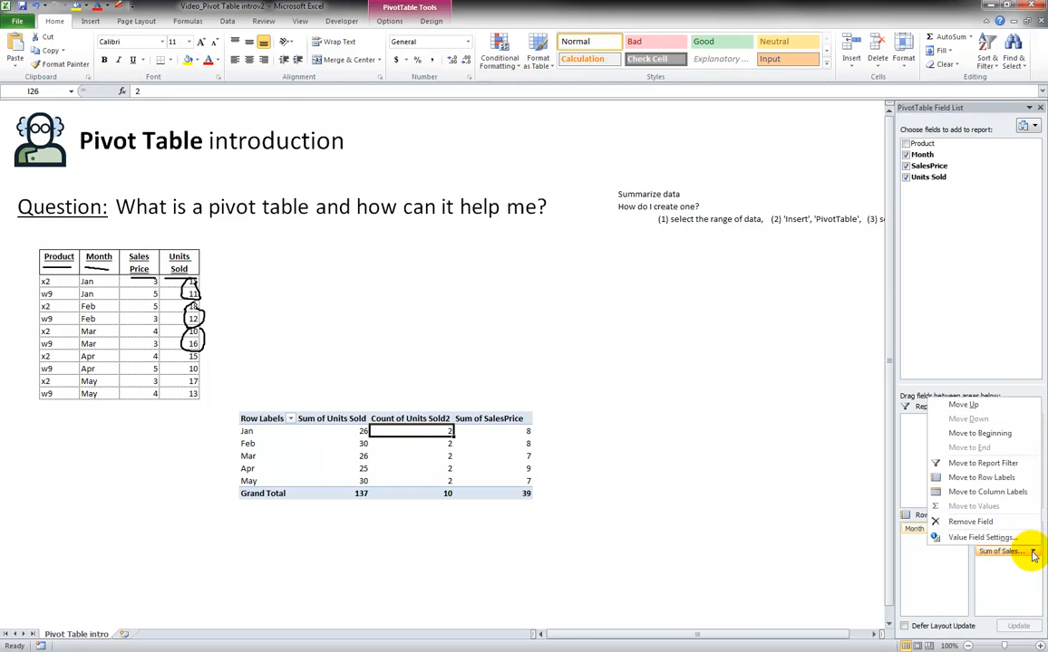
left_click(972, 538)
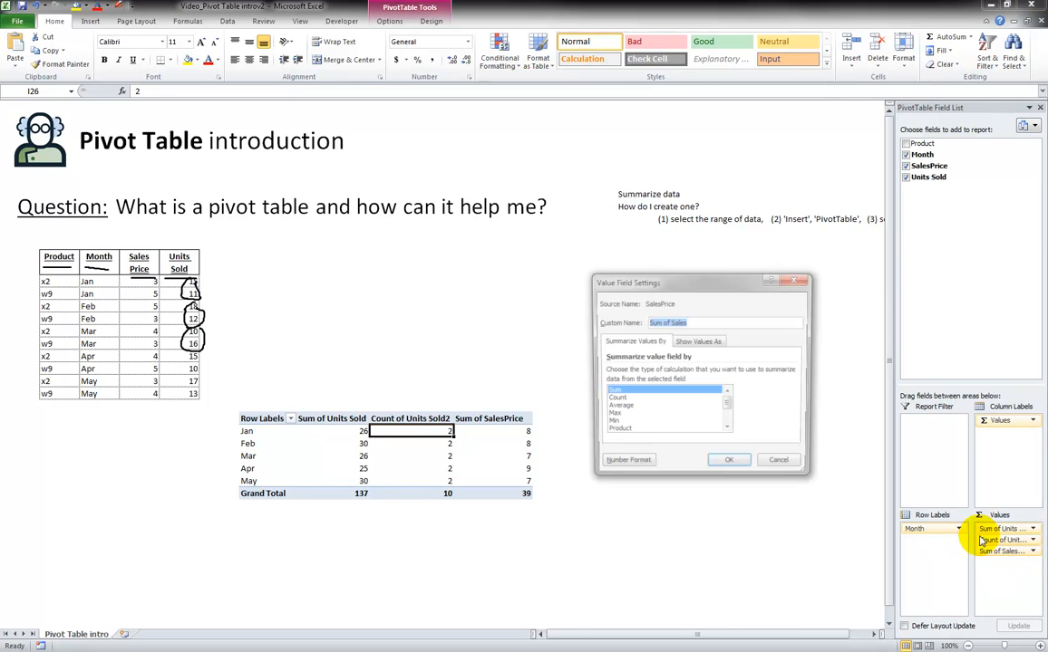
left_click(617, 408)
left_click(728, 464)
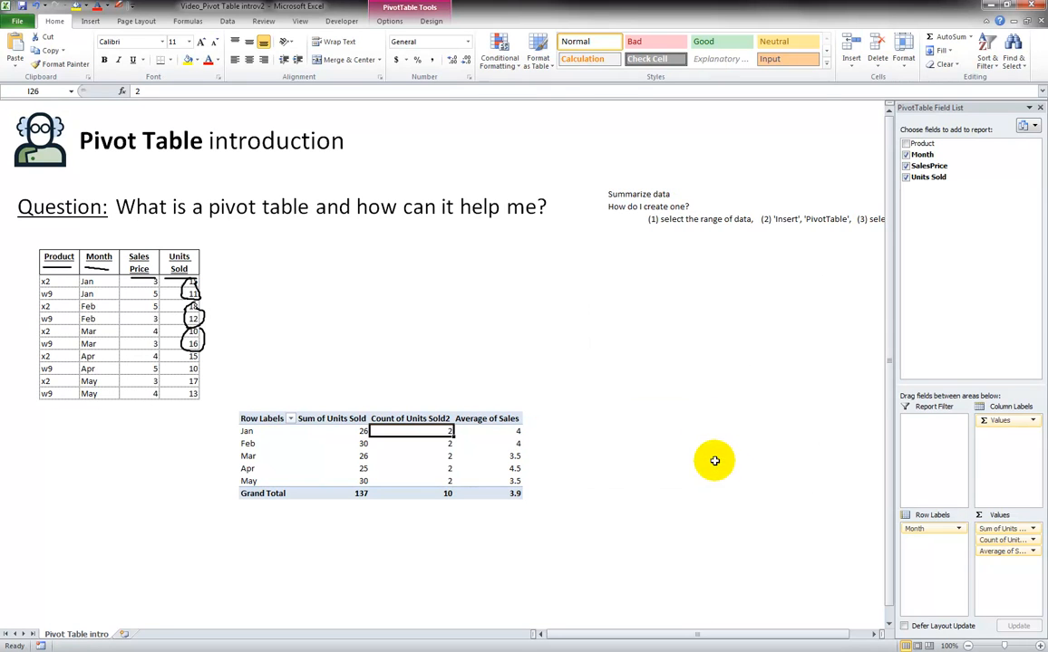
Step: Compare the monthly average sales prices with the February prices in the source data and review the count and month labels
left_click(507, 432)
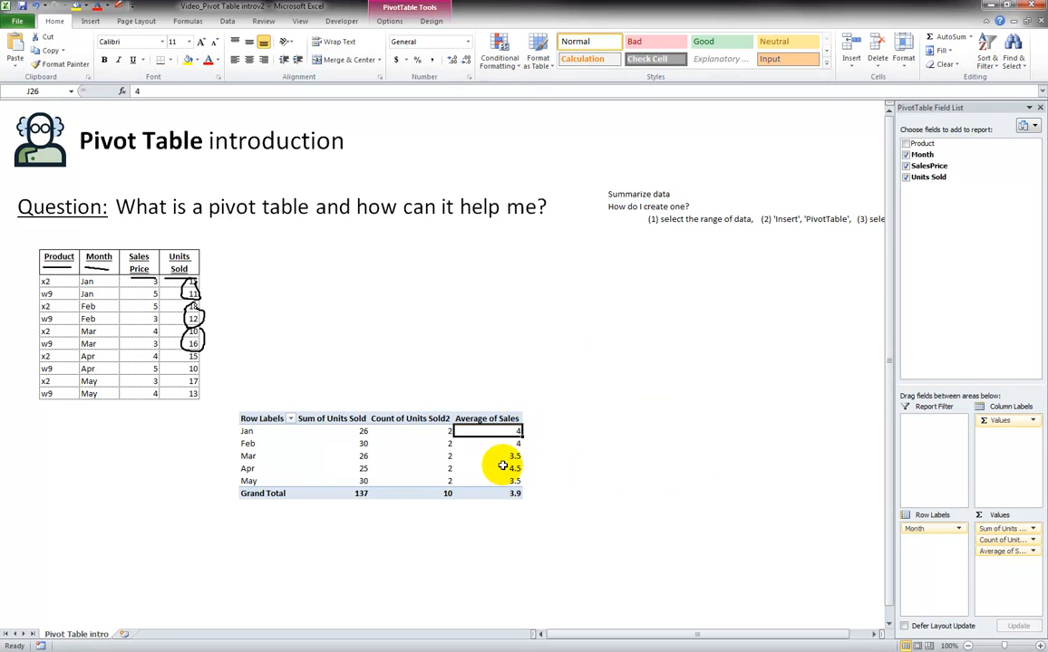
left_click_drag(491, 431, 496, 482)
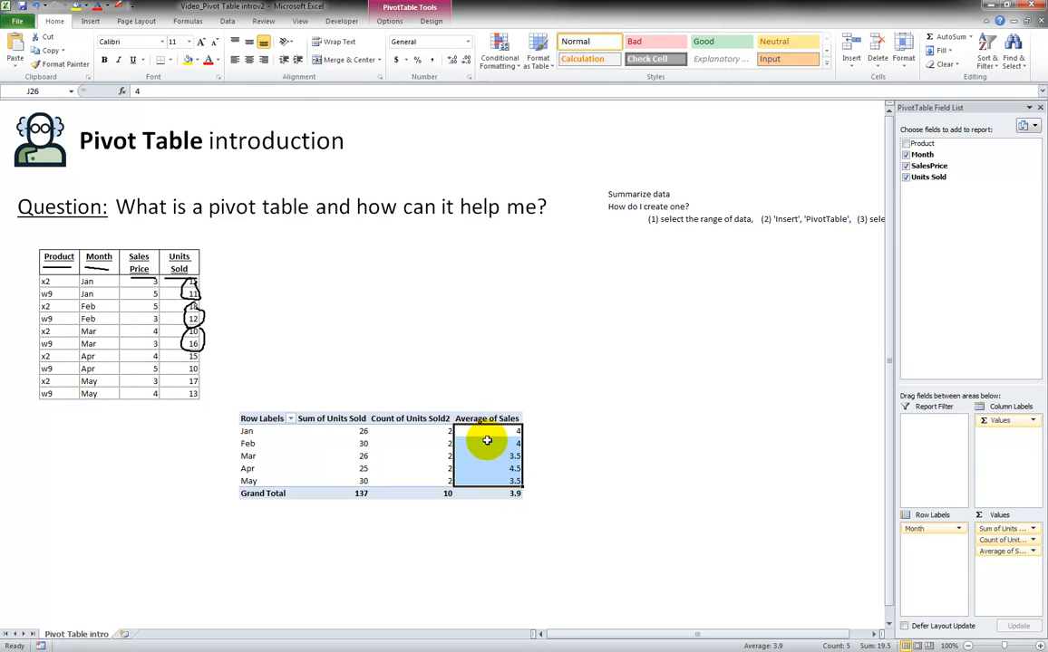
left_click(486, 441)
left_click(145, 316)
left_click_drag(148, 311, 143, 314)
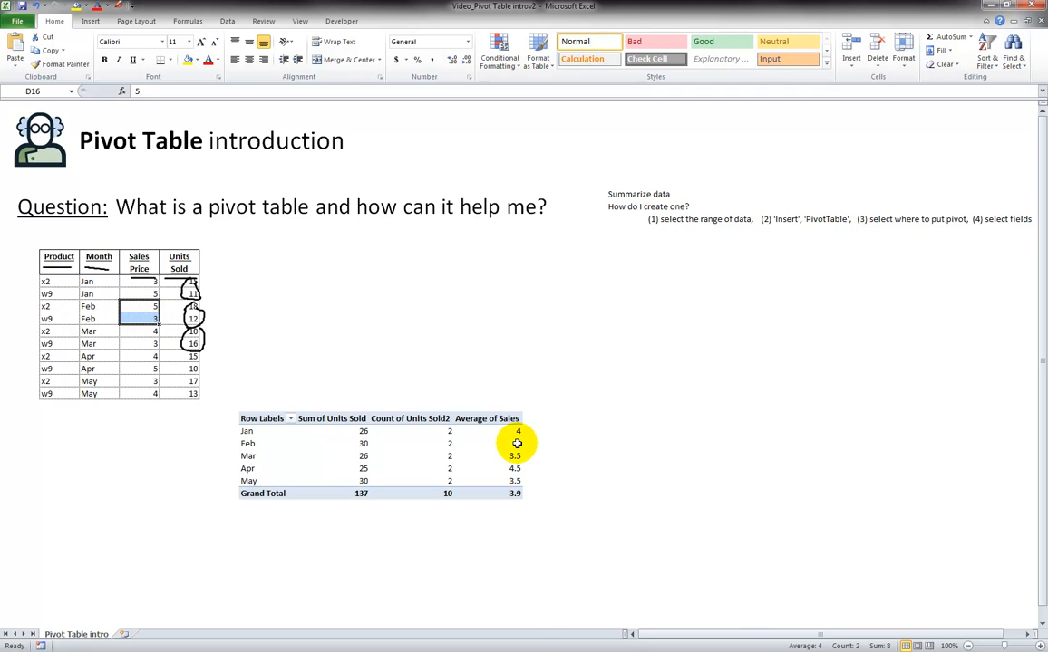
left_click(423, 432)
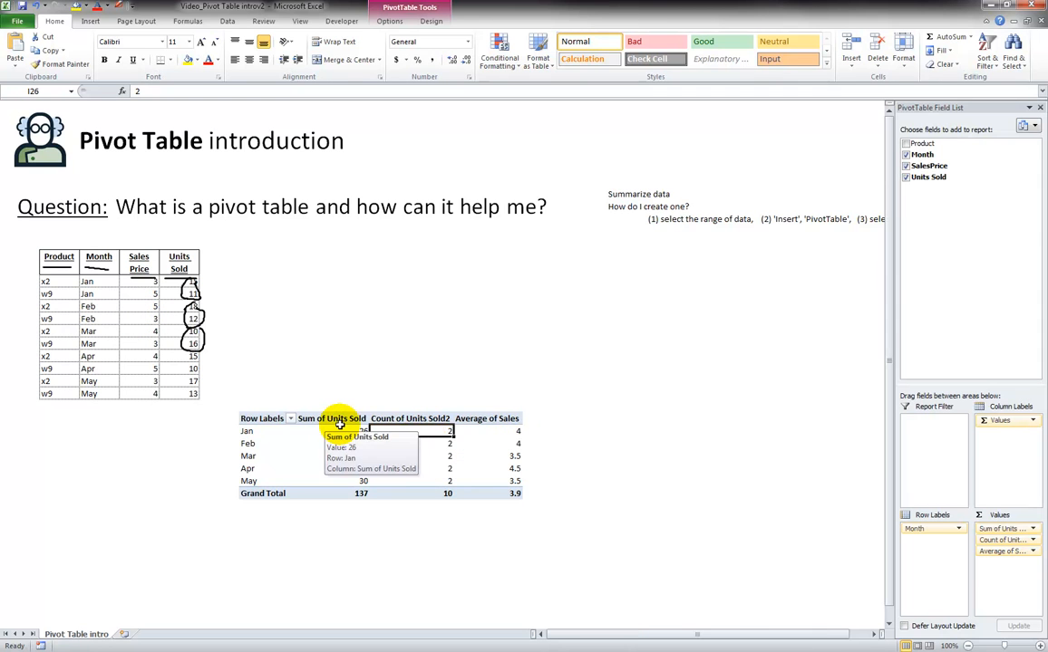
left_click(270, 426)
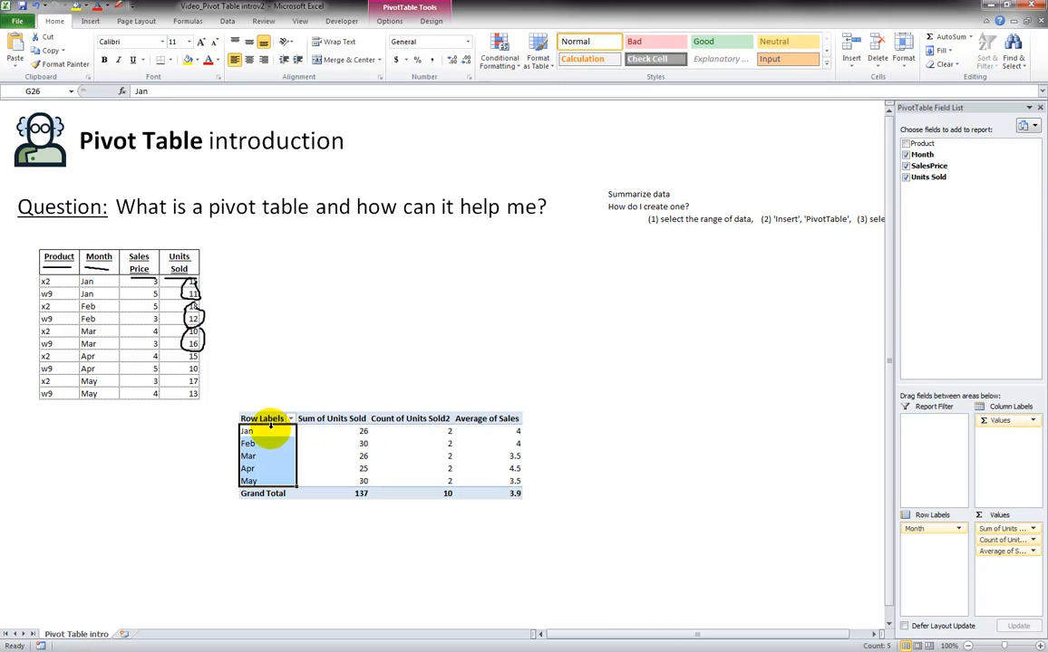
Step: Replace Month with Product as the pivot table's row labels field
left_click(269, 431)
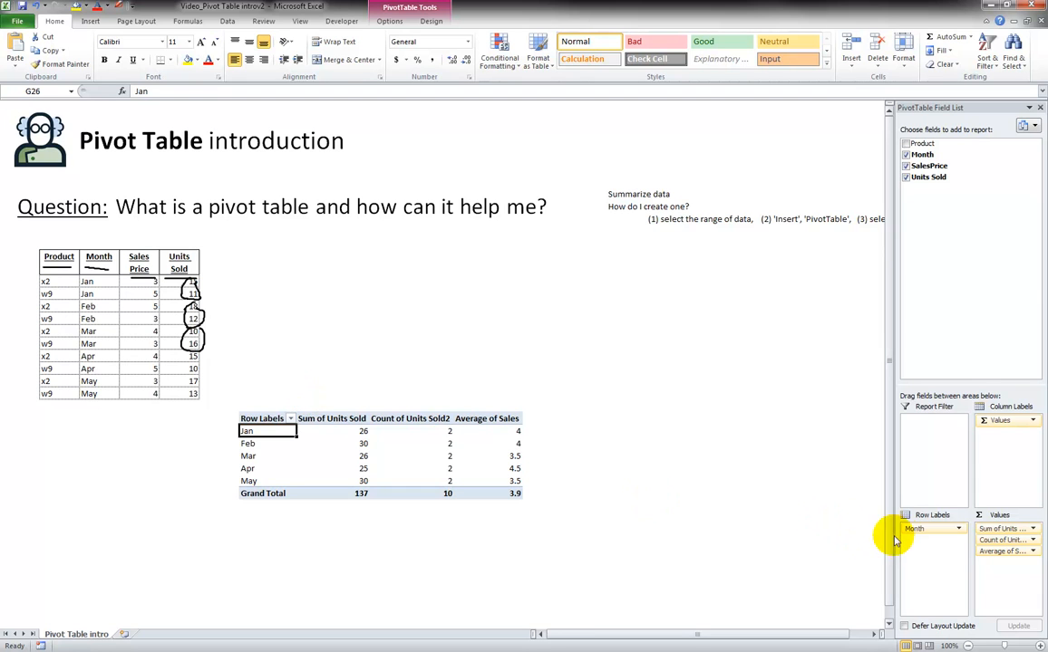
left_click_drag(925, 532, 945, 278)
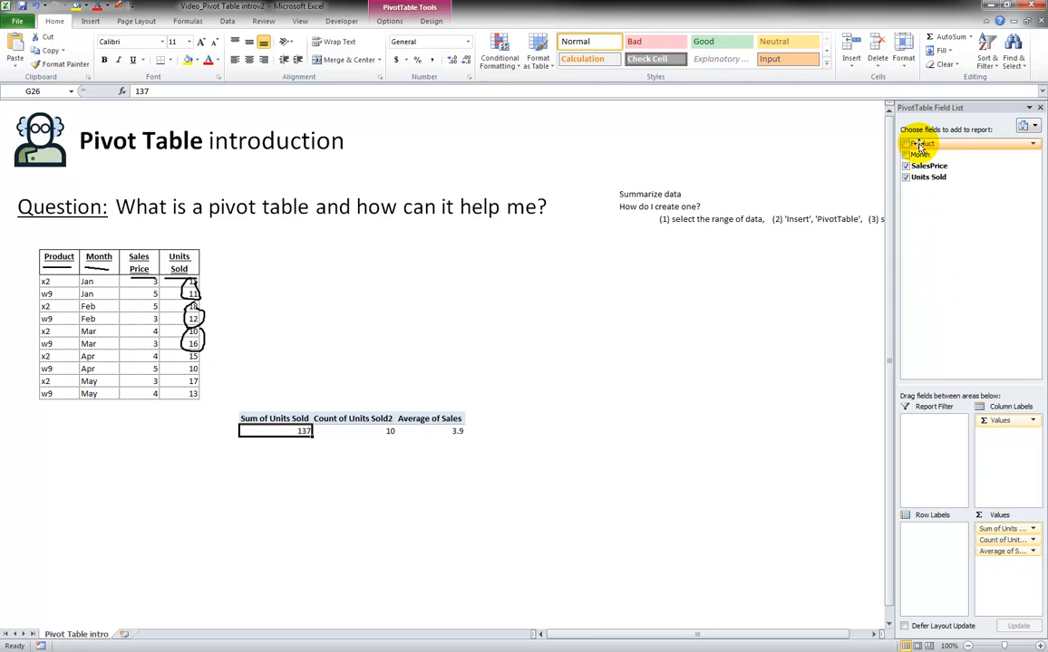
left_click_drag(919, 145, 935, 550)
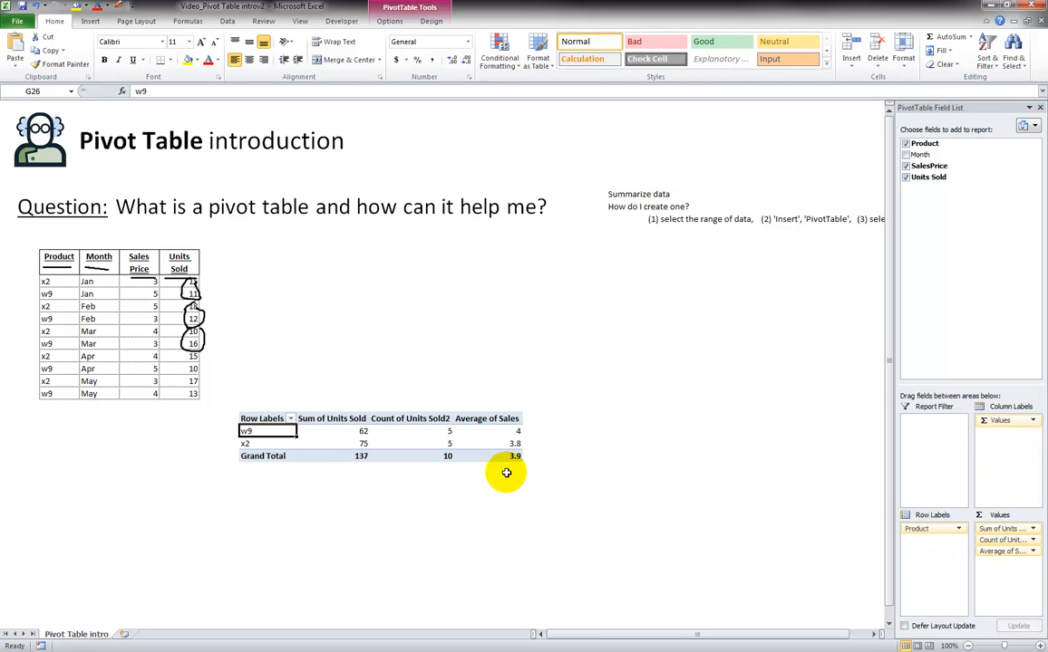
Step: Refresh the pivot table now grouped by product and show the PivotTable options
left_click(326, 431)
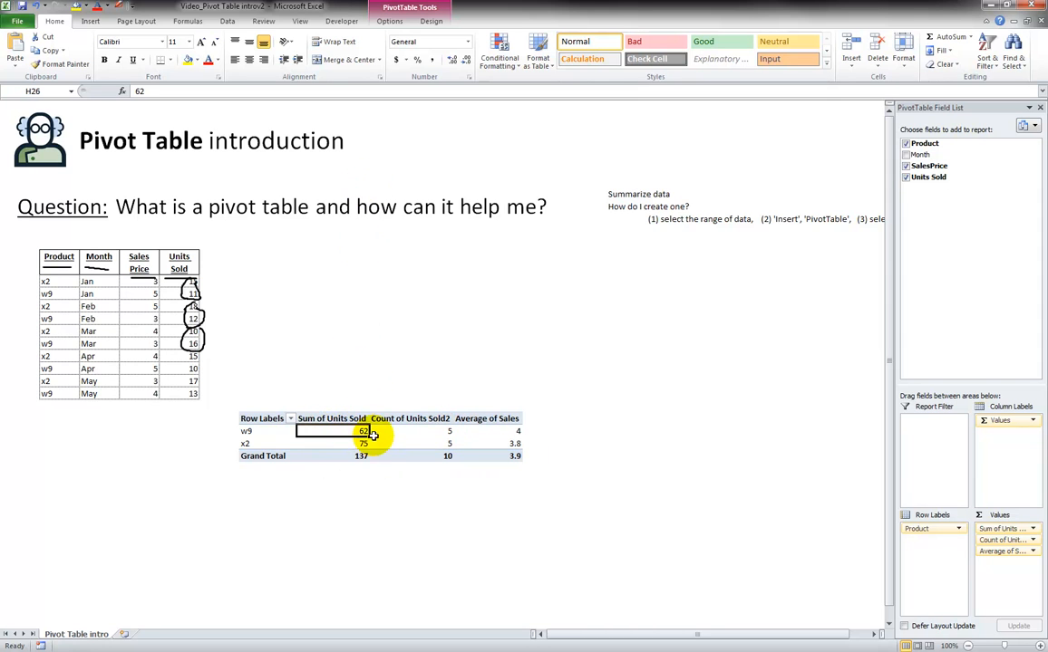
right_click(360, 429)
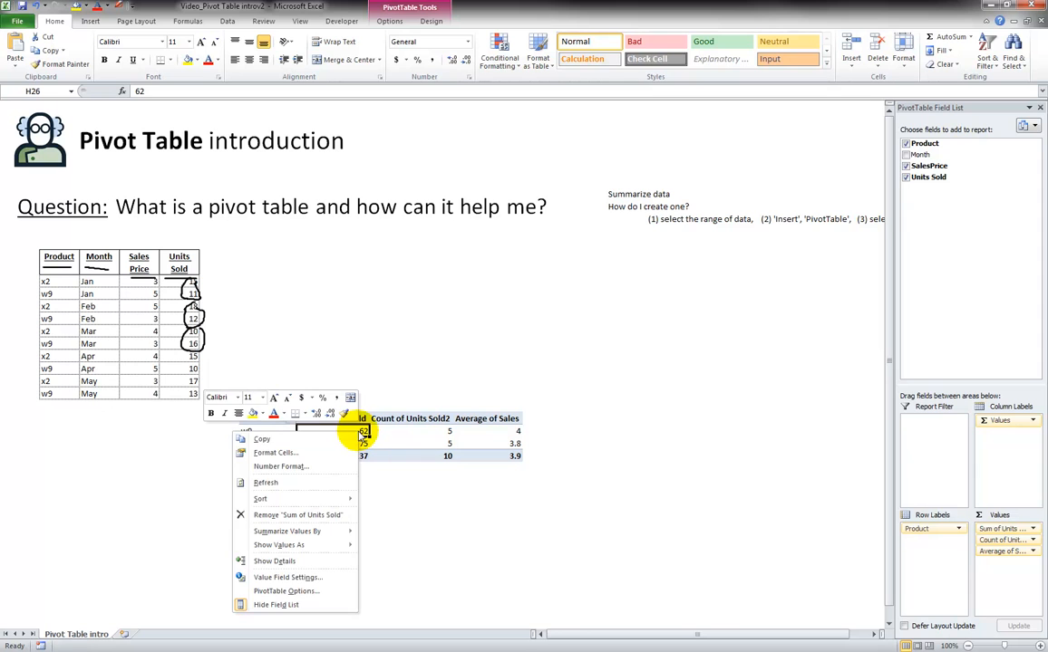
left_click(278, 485)
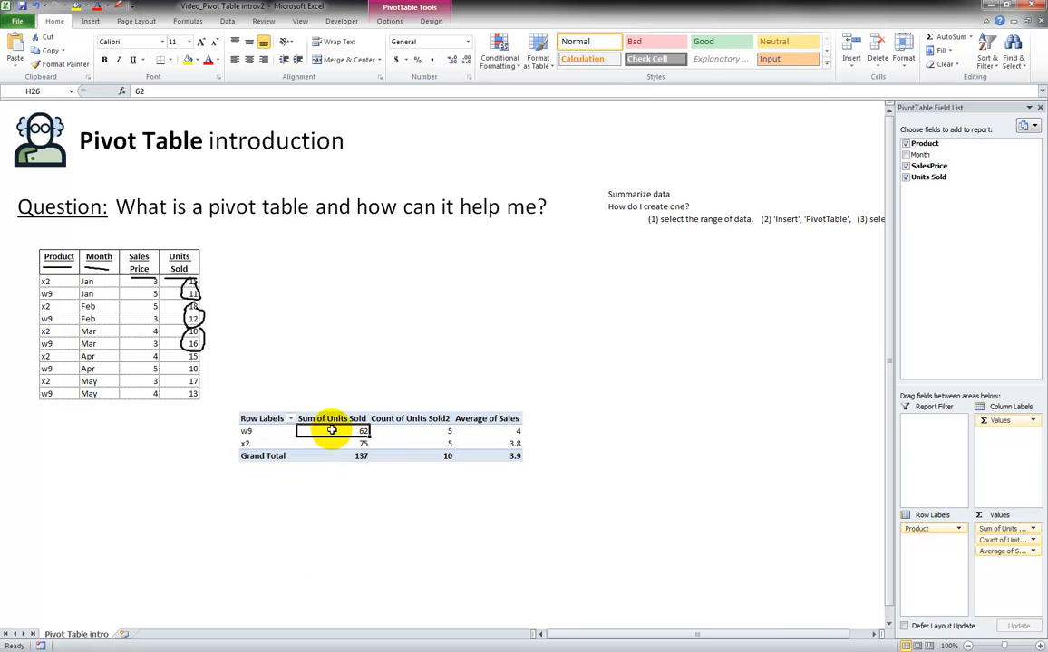
left_click(410, 11)
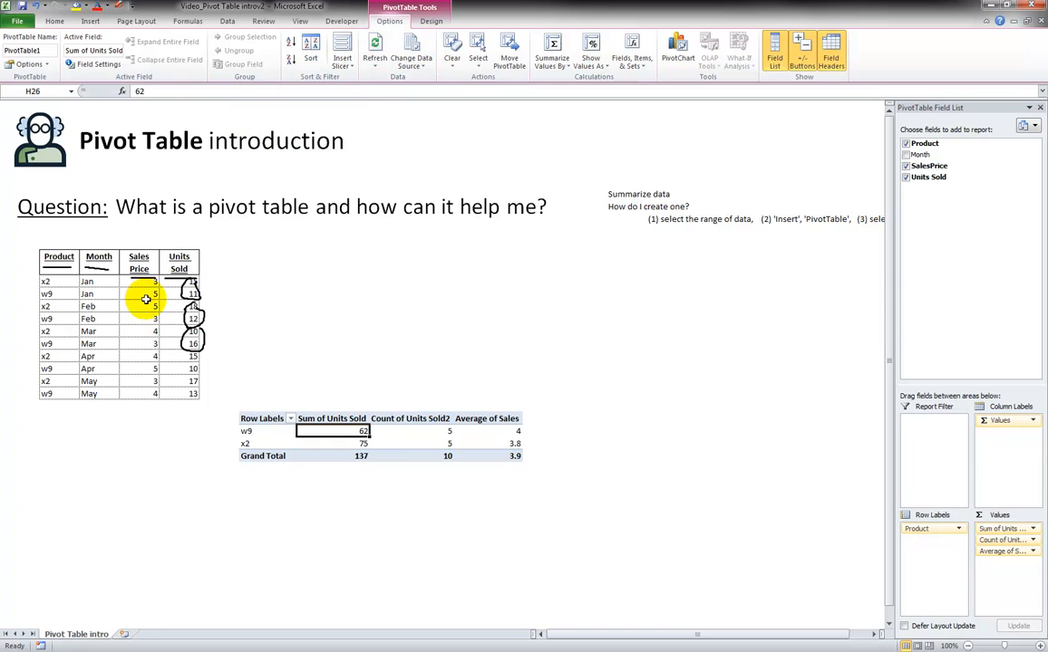
Step: Change the source data's sales prices to 77 for product w9 in March and 300 for product x2 in May
left_click(137, 343)
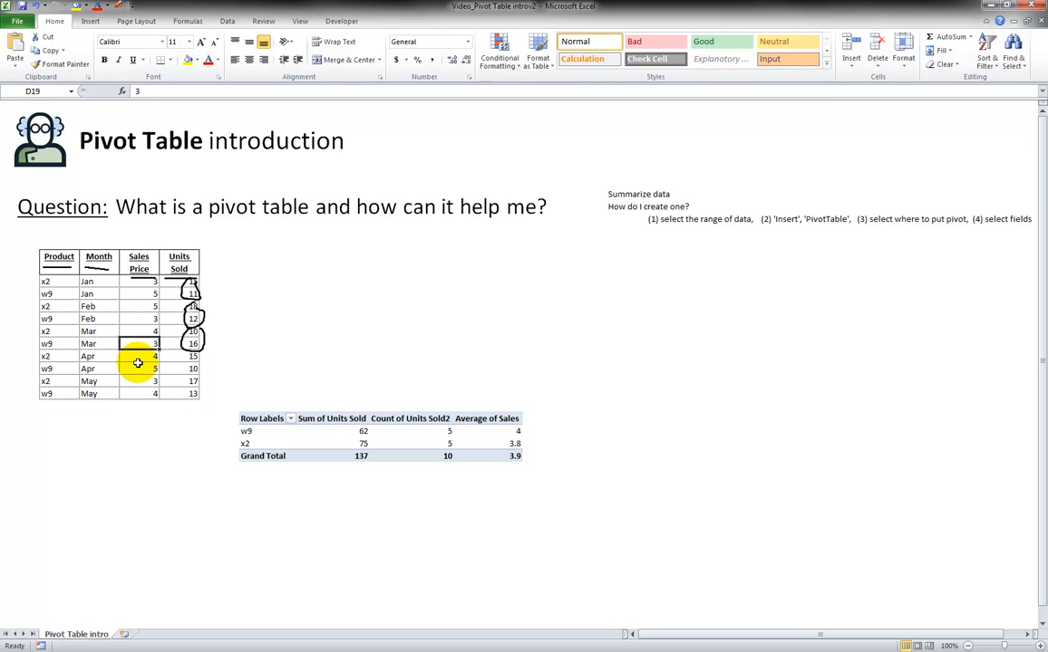
type("77")
key("Return")
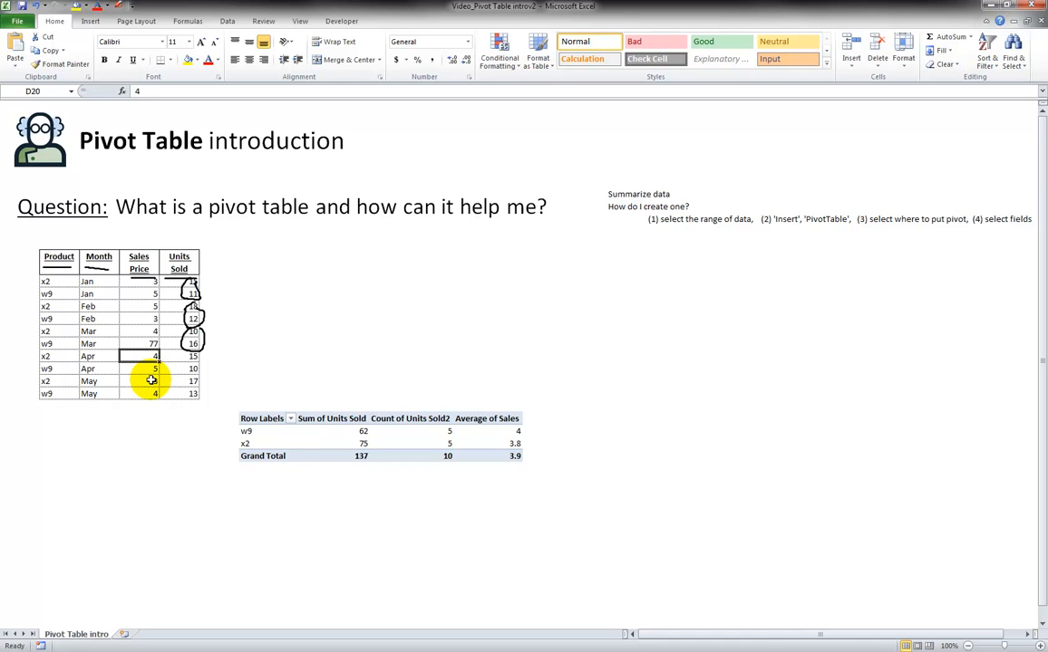
left_click(149, 380)
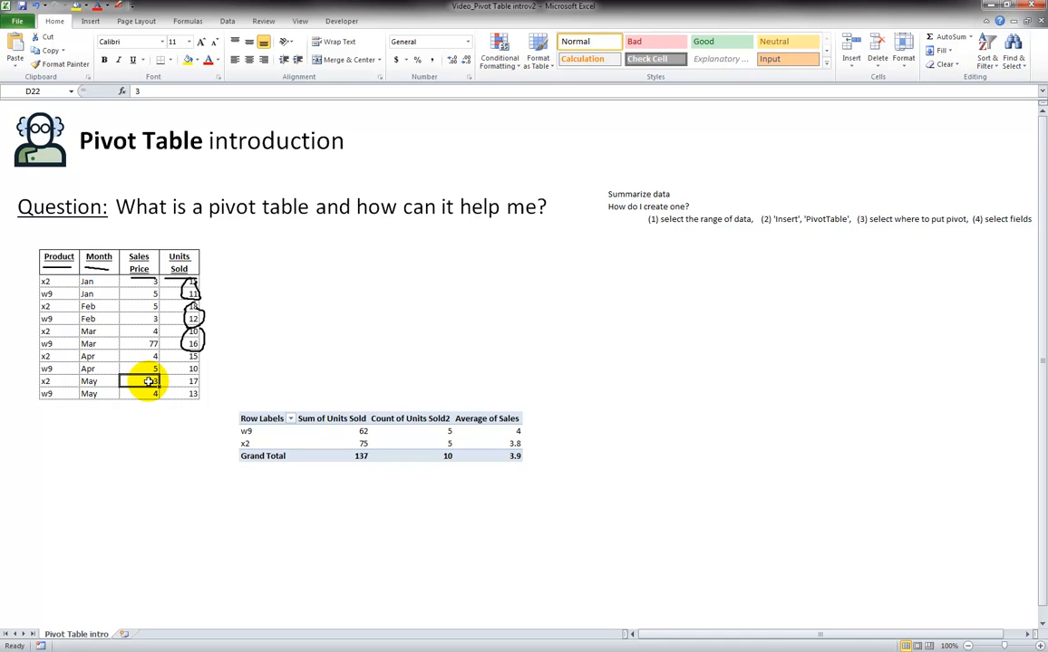
type("3")
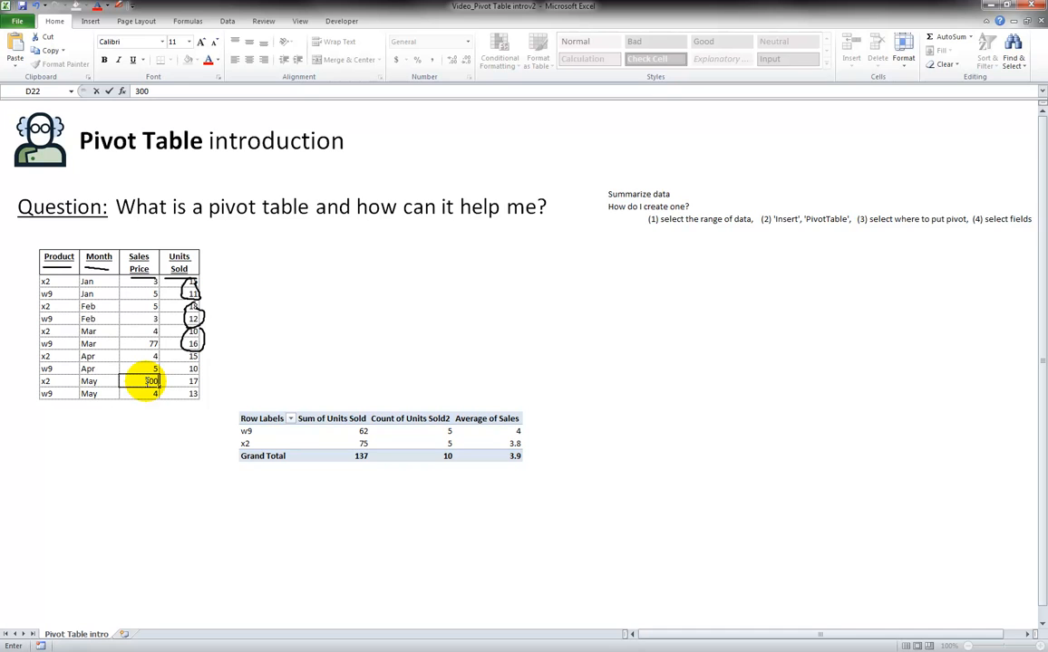
key("Return")
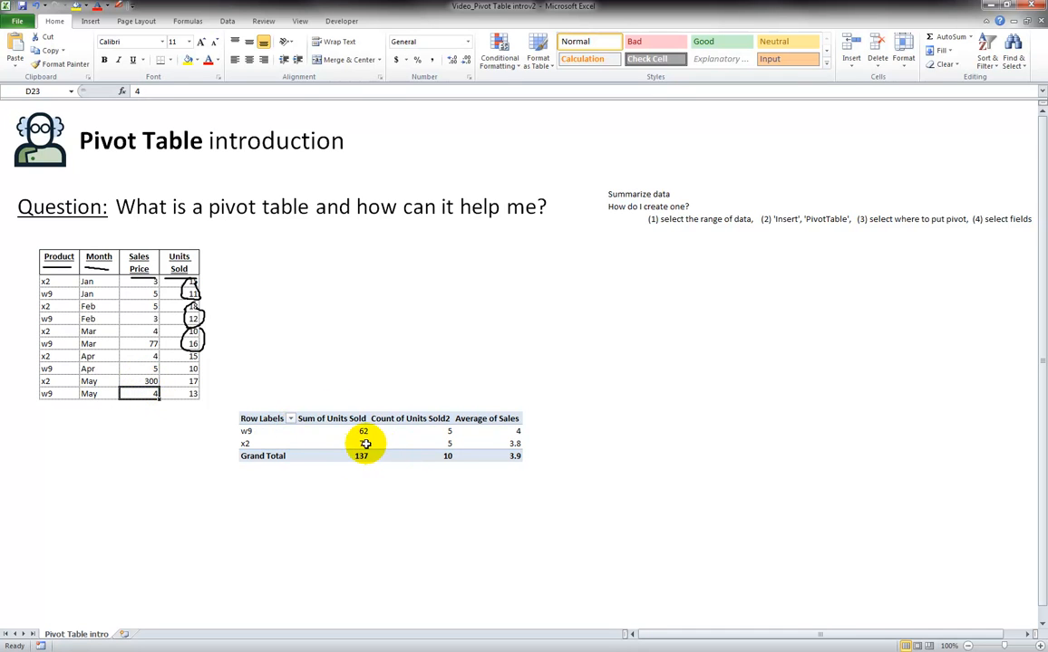
Step: Refresh the pivot table to pick up the changed prices and check the average sales prices of both products
left_click(353, 443)
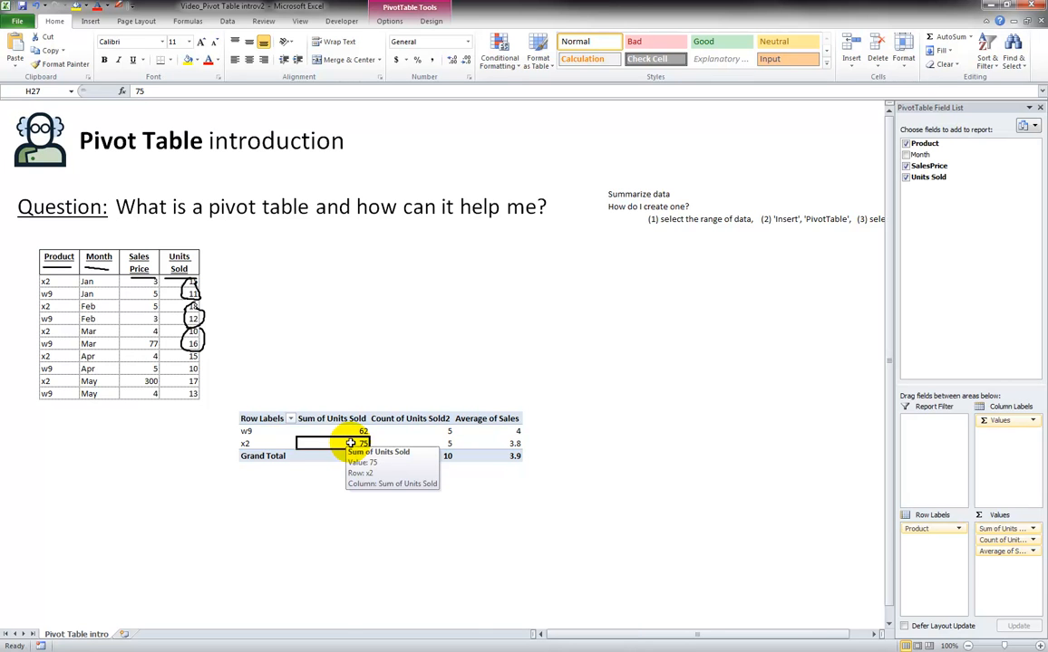
right_click(349, 444)
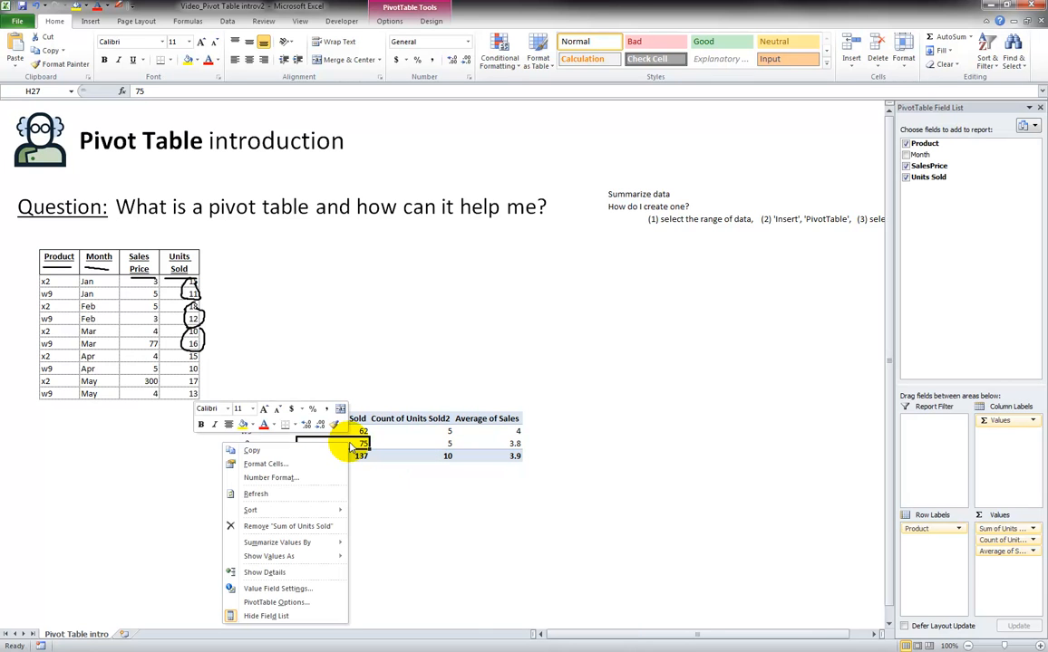
left_click(305, 494)
left_click_drag(488, 432, 496, 444)
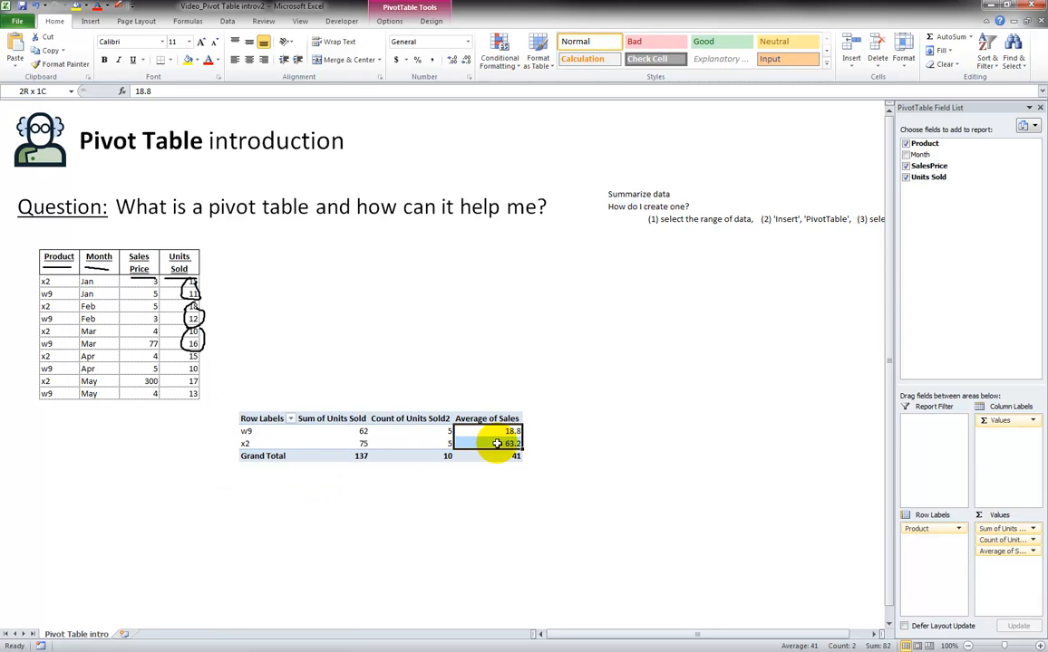
Step: Compare the pivot table's sum, count and average column headings with the Units Sold column in the source data
left_click(343, 431)
left_click(337, 419)
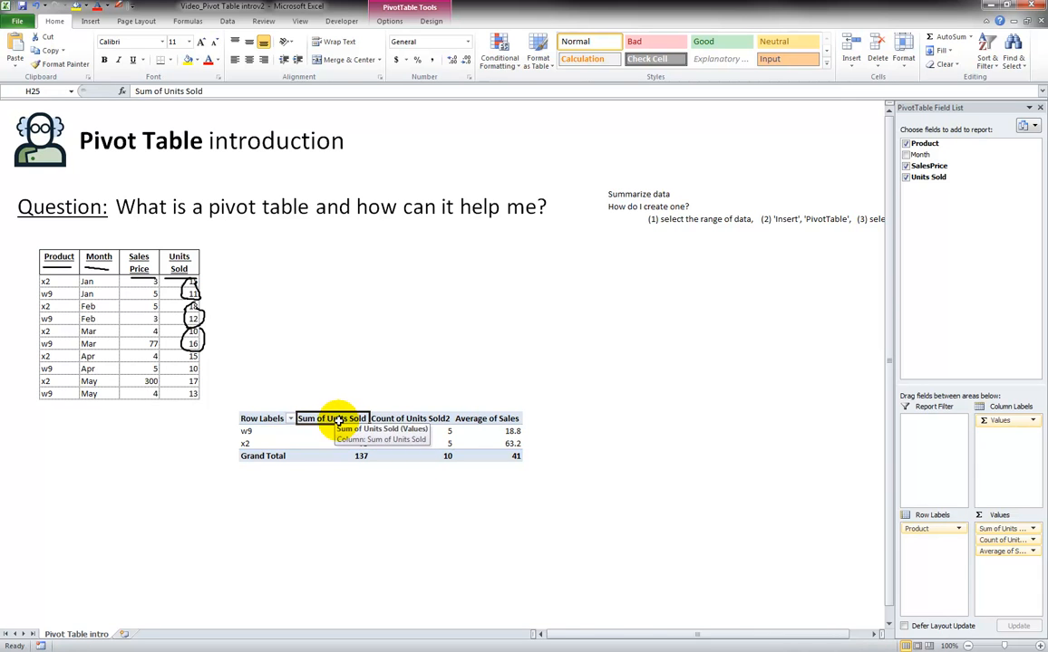
left_click(179, 263)
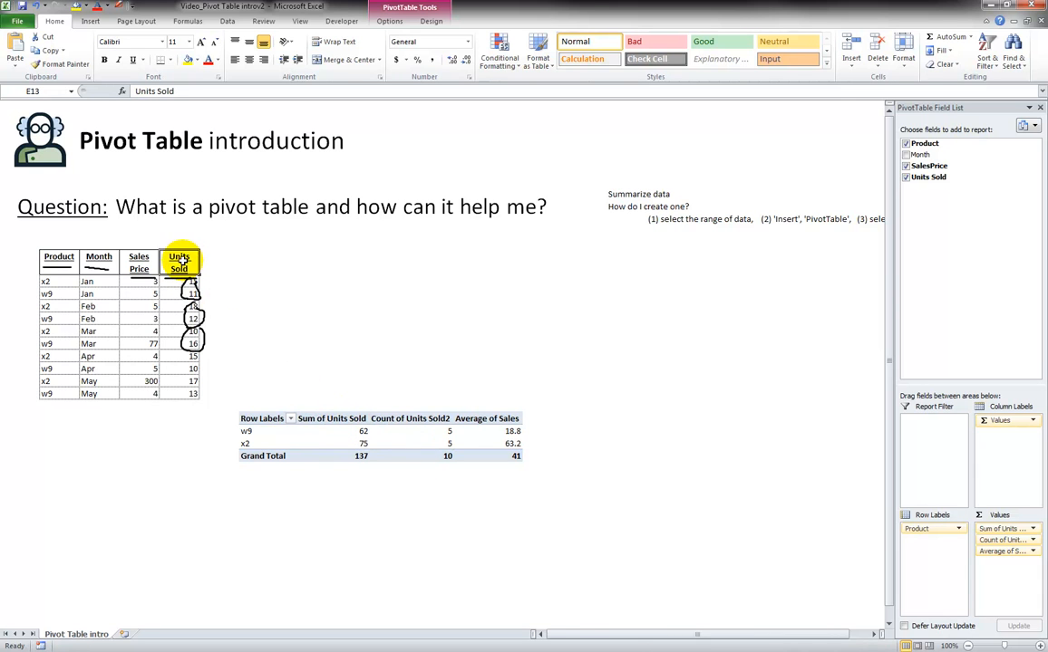
left_click(409, 419)
left_click(179, 263)
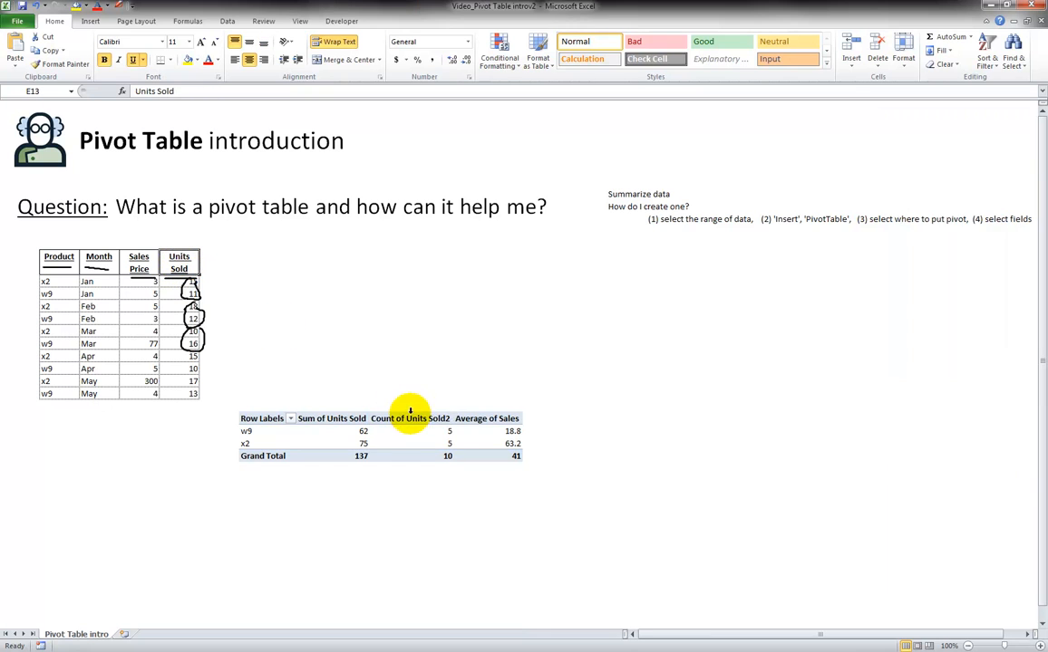
left_click(473, 416)
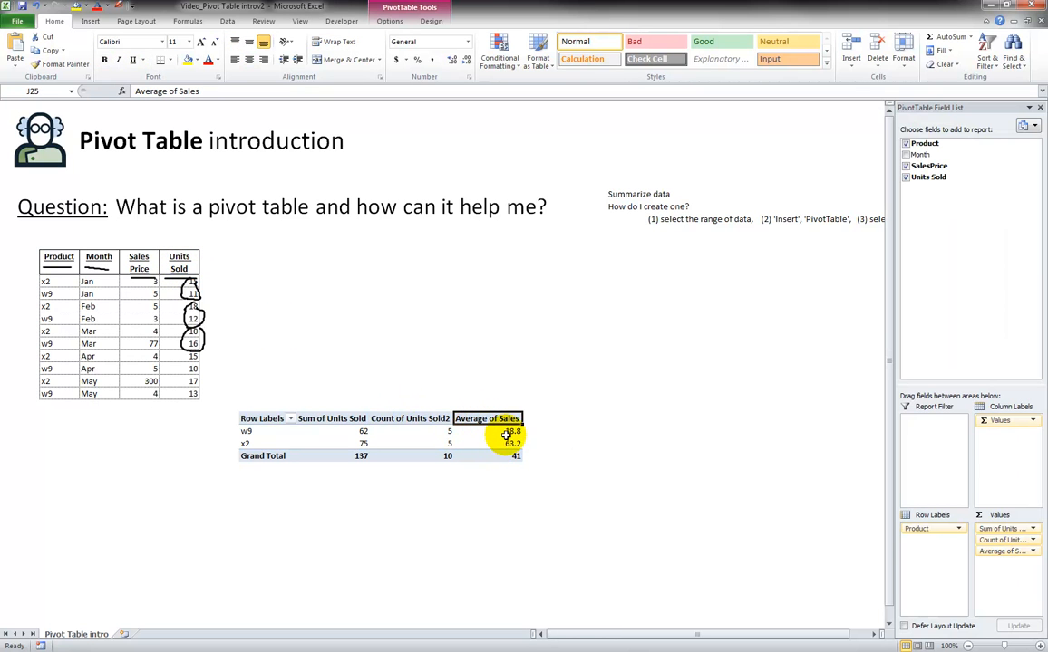
Step: Set Units Sold for product w9 in May to 200 in the source data and refresh the pivot table
left_click(192, 394)
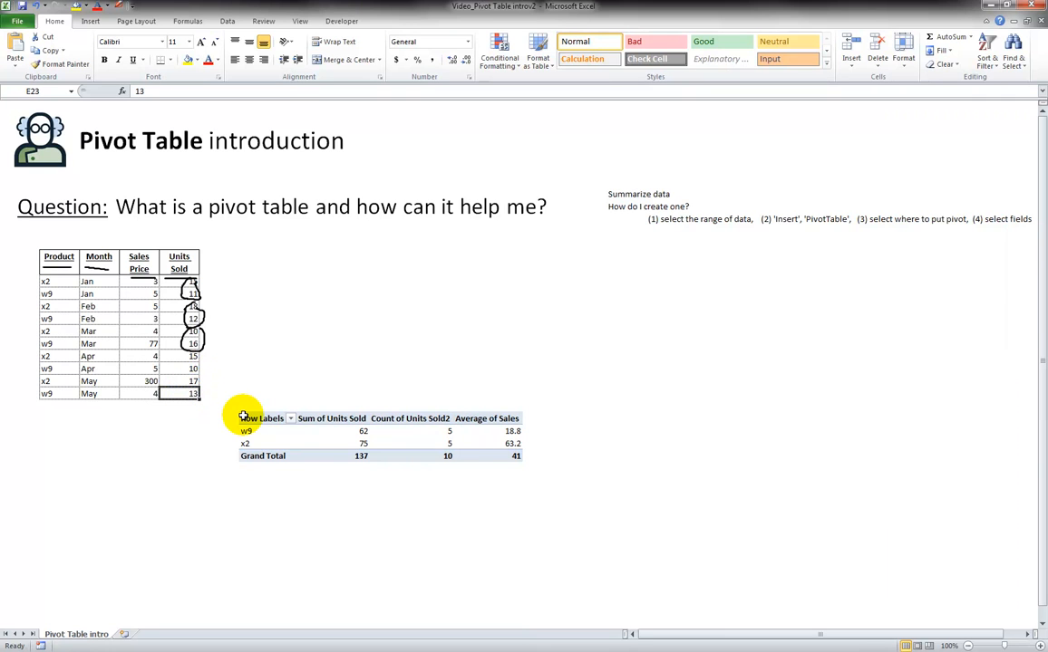
type("20")
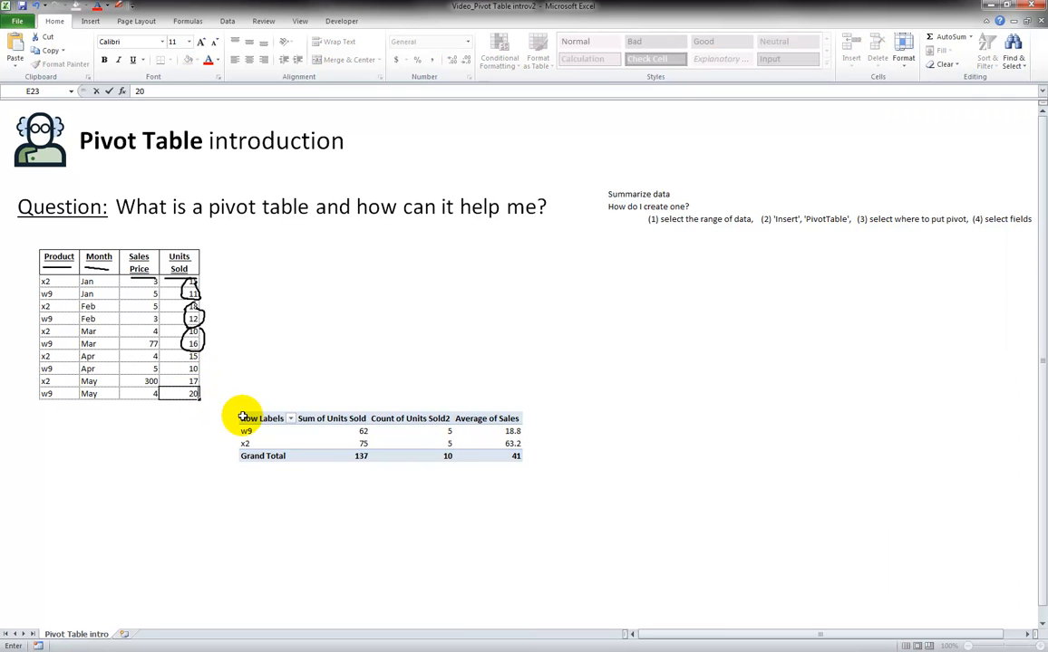
type("0")
key("Return")
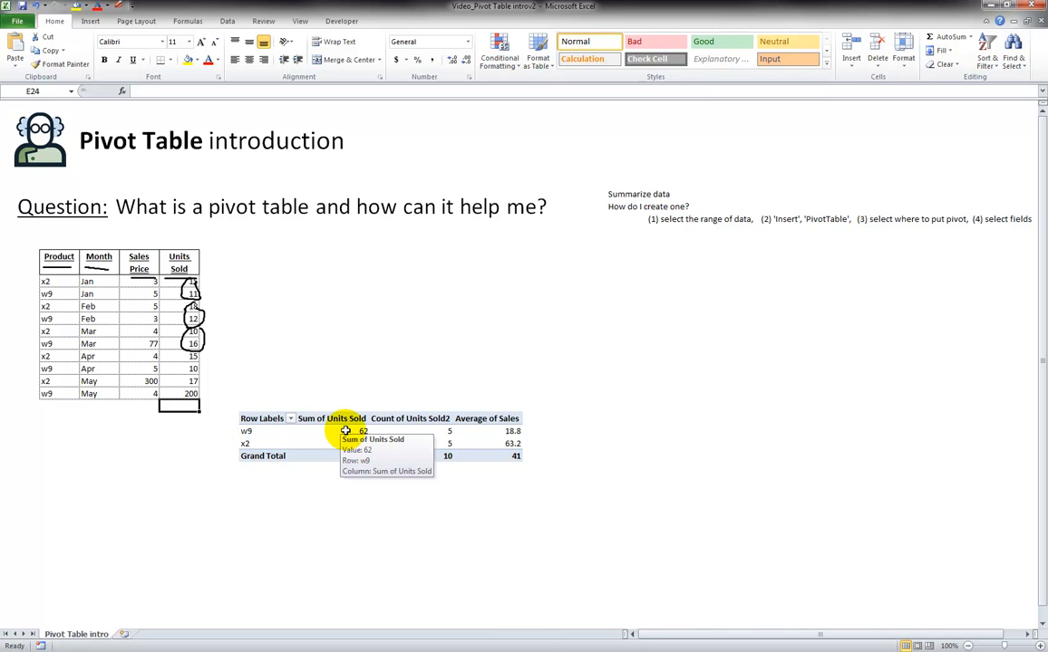
left_click(346, 431)
right_click(345, 432)
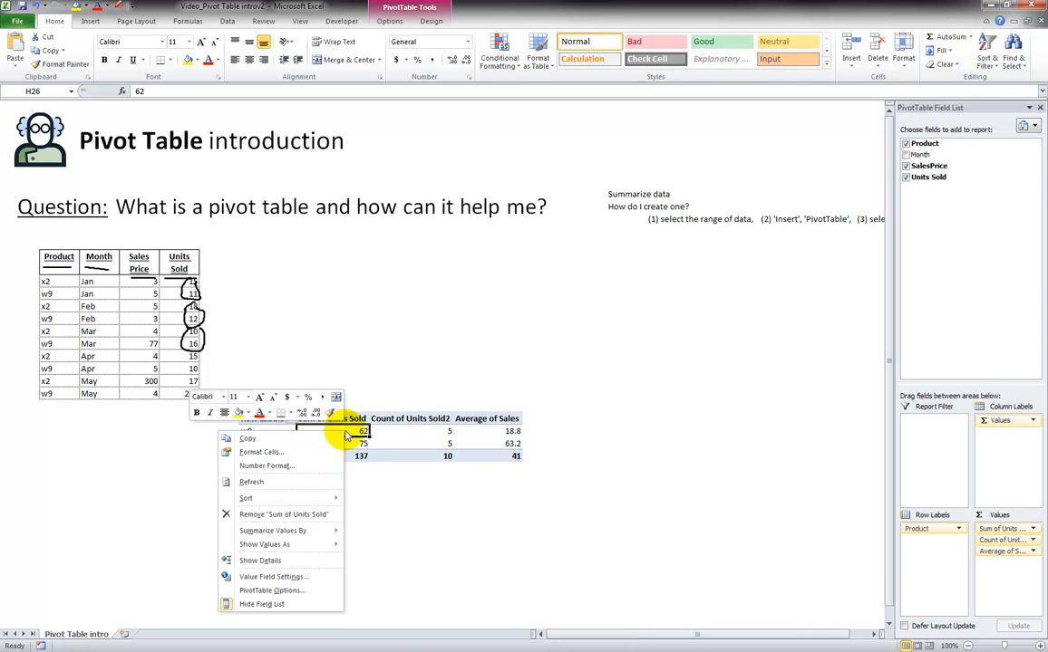
left_click(307, 485)
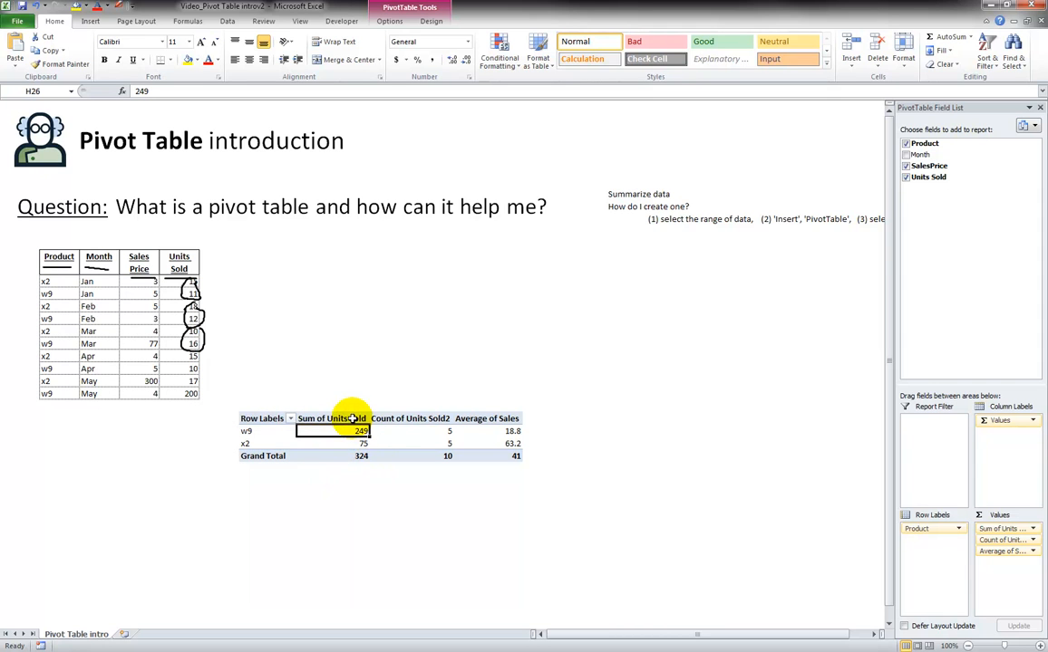
mouse_move(345, 441)
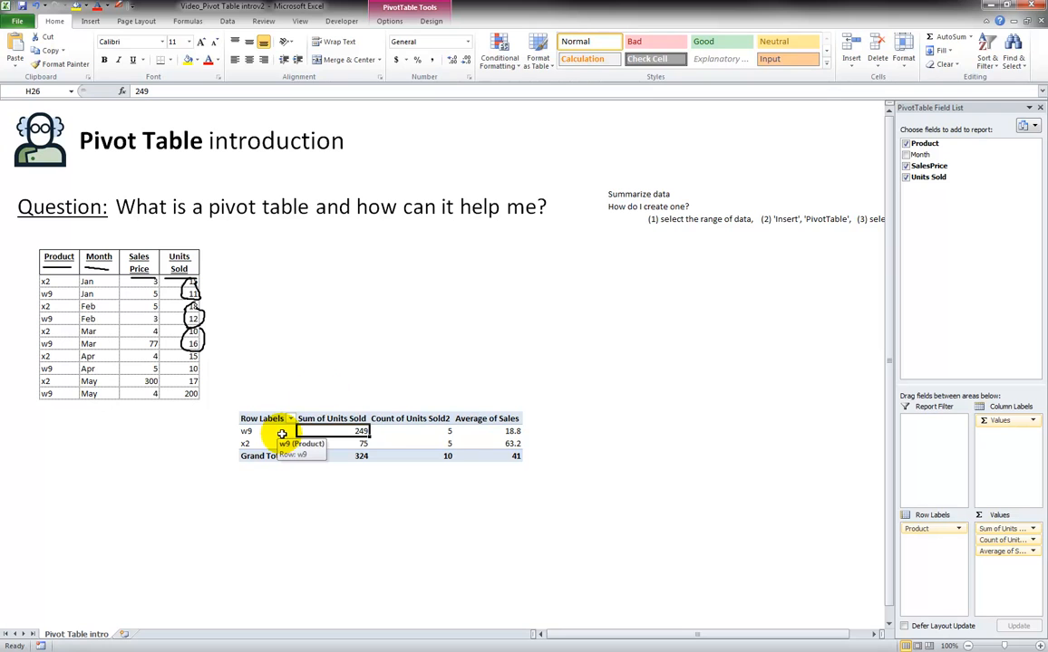
left_click(386, 21)
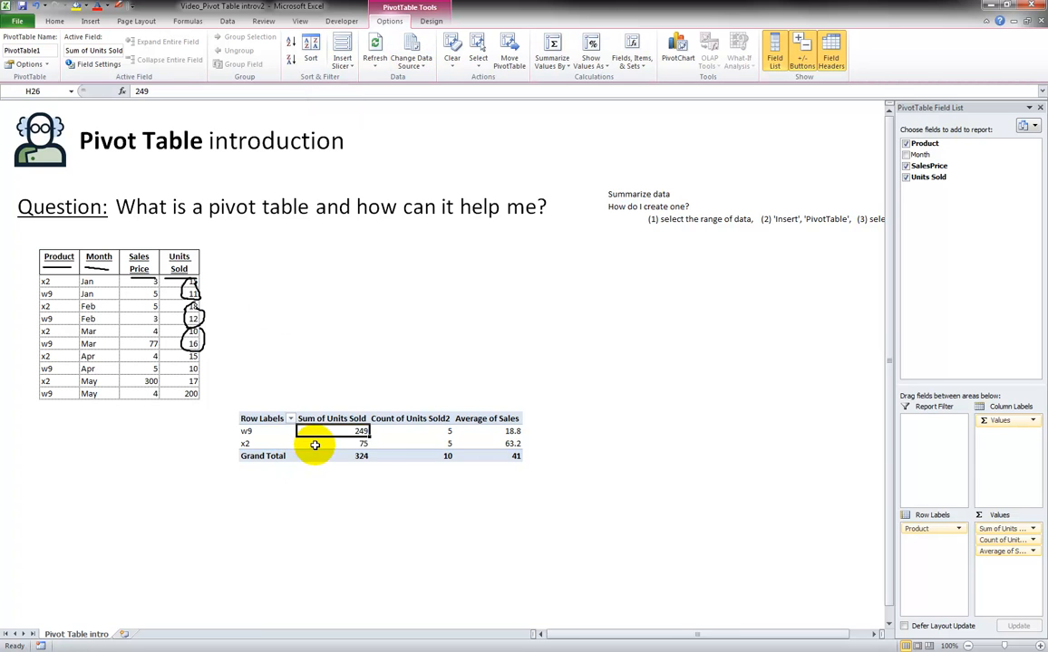
left_click_drag(58, 257, 186, 393)
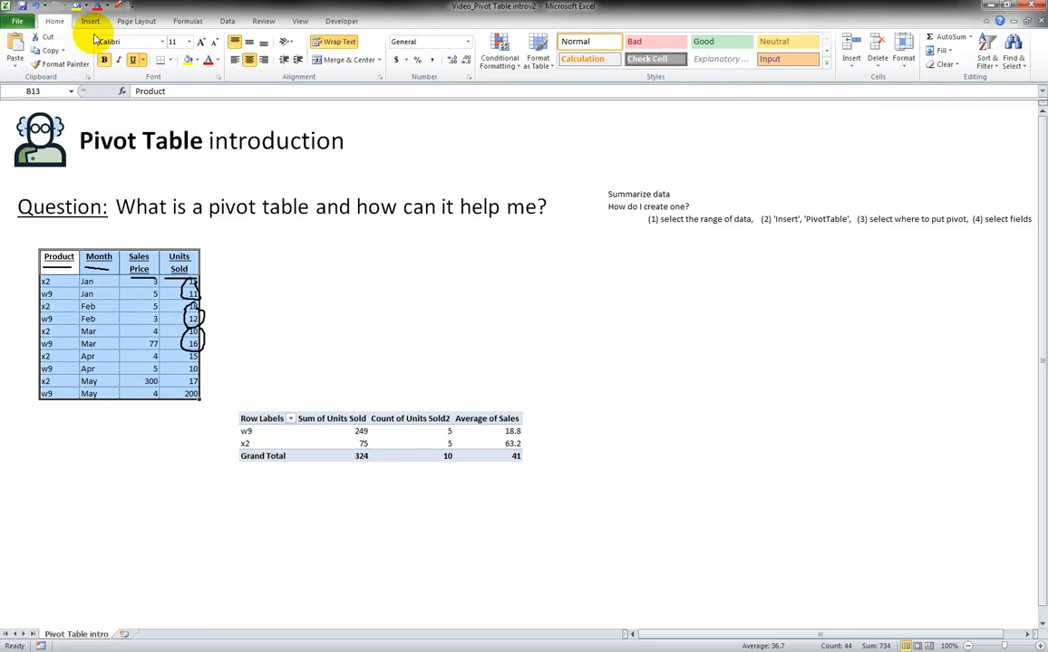
left_click(91, 21)
left_click(19, 43)
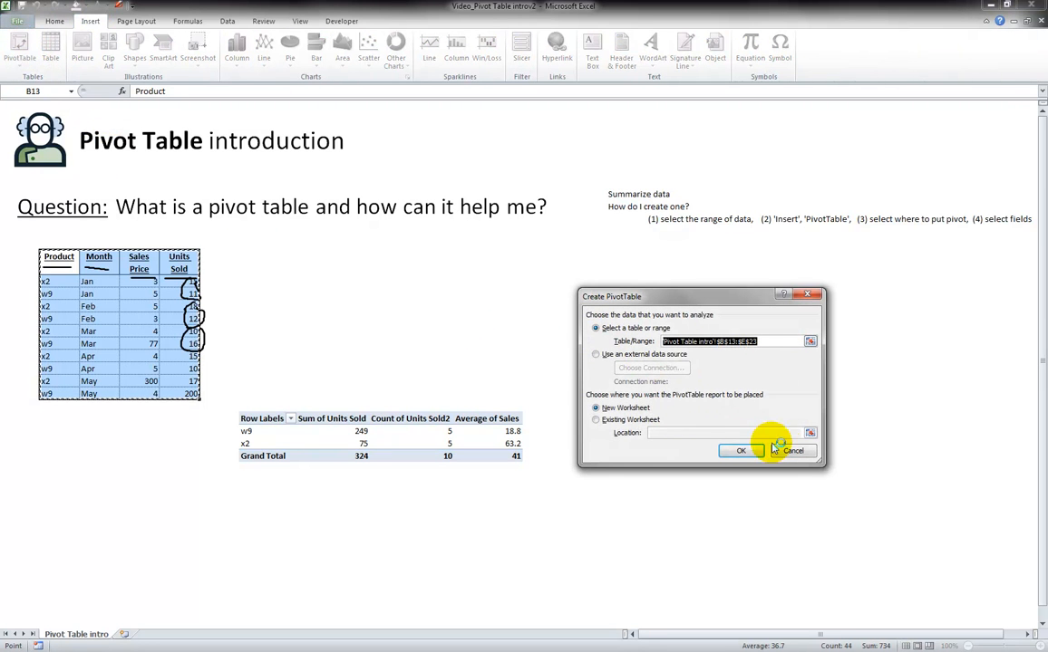
left_click(778, 450)
left_click(341, 444)
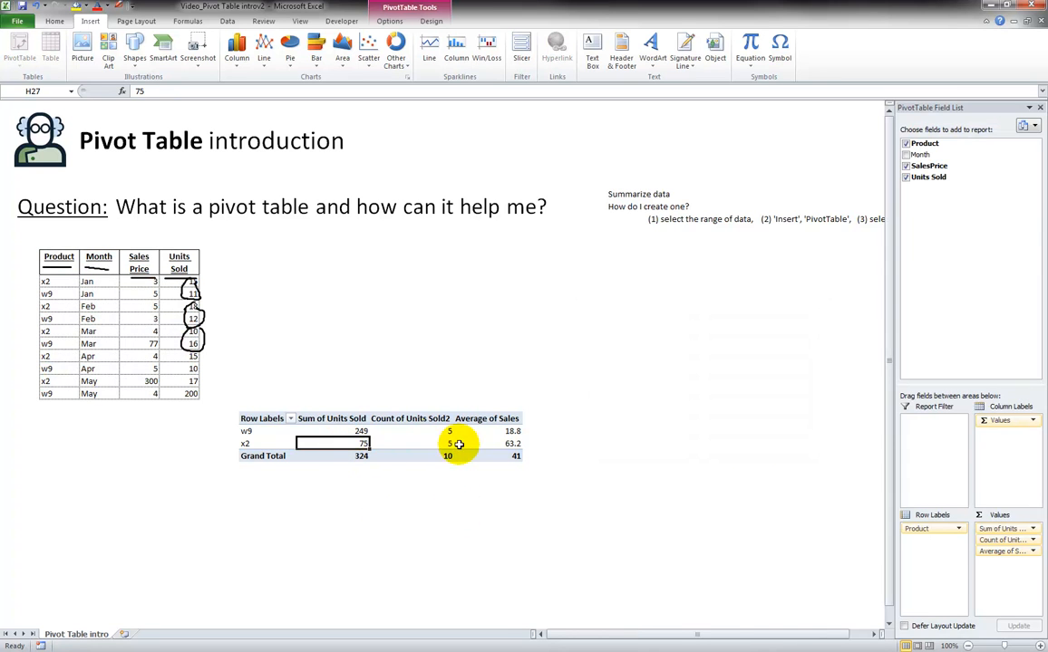